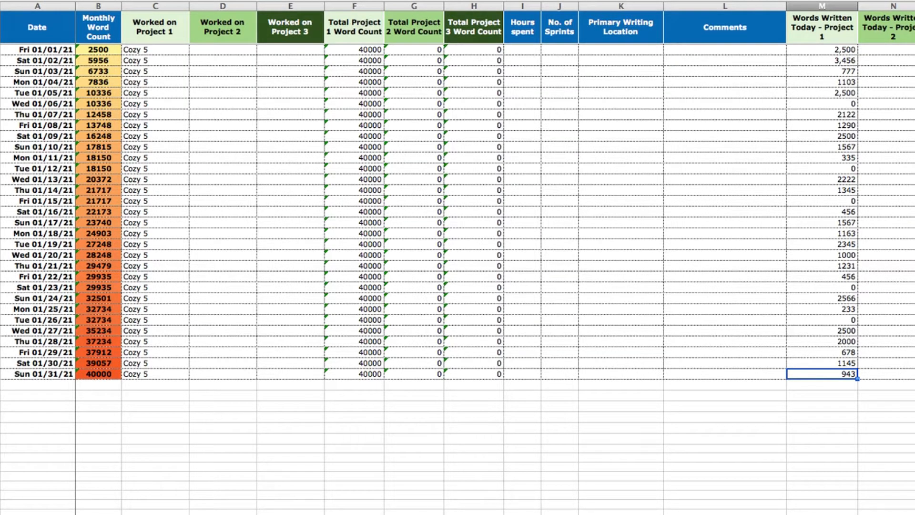
Step: Review the Jan sheet's tracking columns and the Project Overview's completion and projected finish columns
scroll(494, 258, right, 5)
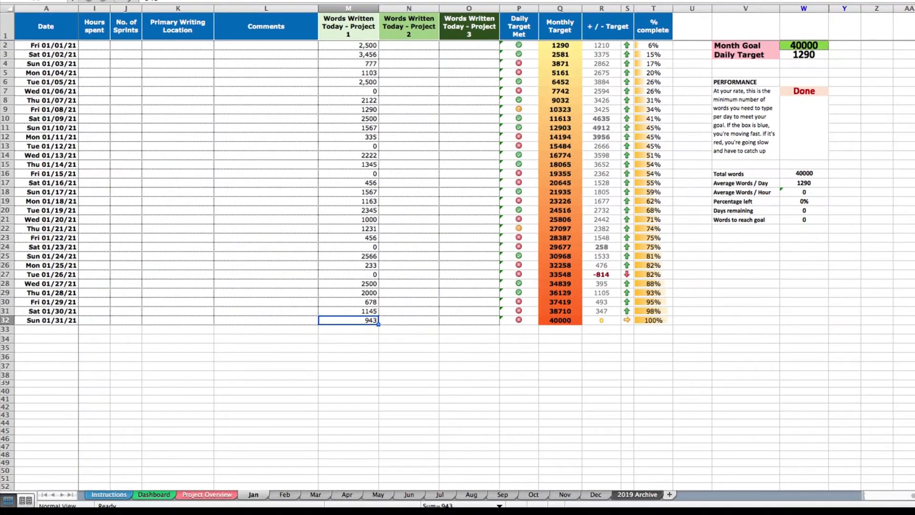
scroll(496, 257, left, 5)
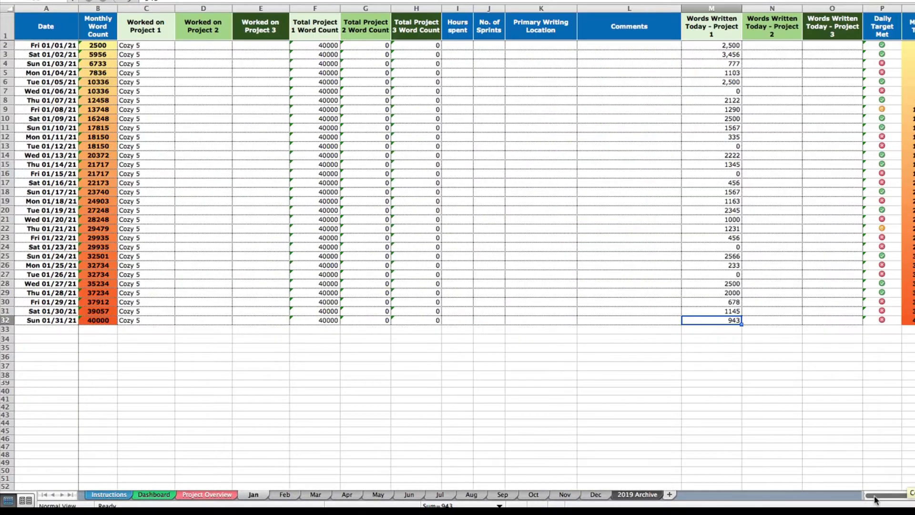
click(213, 495)
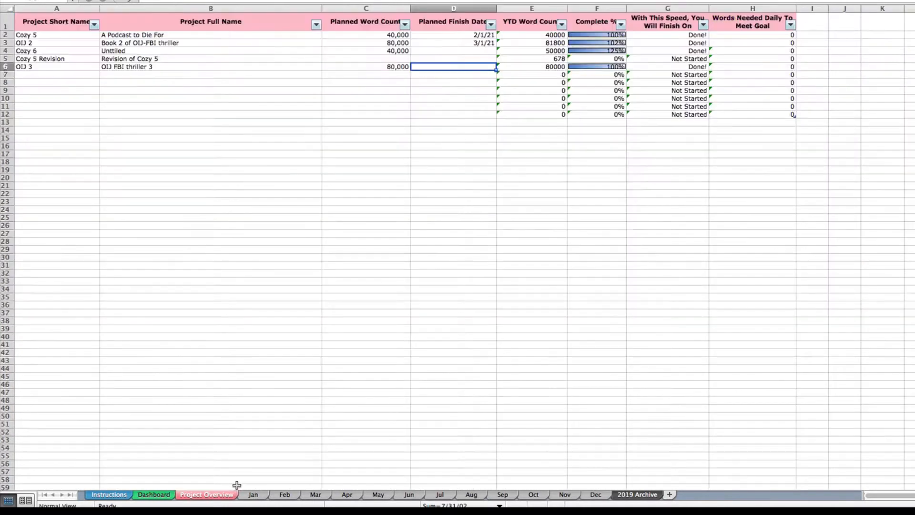
click(142, 42)
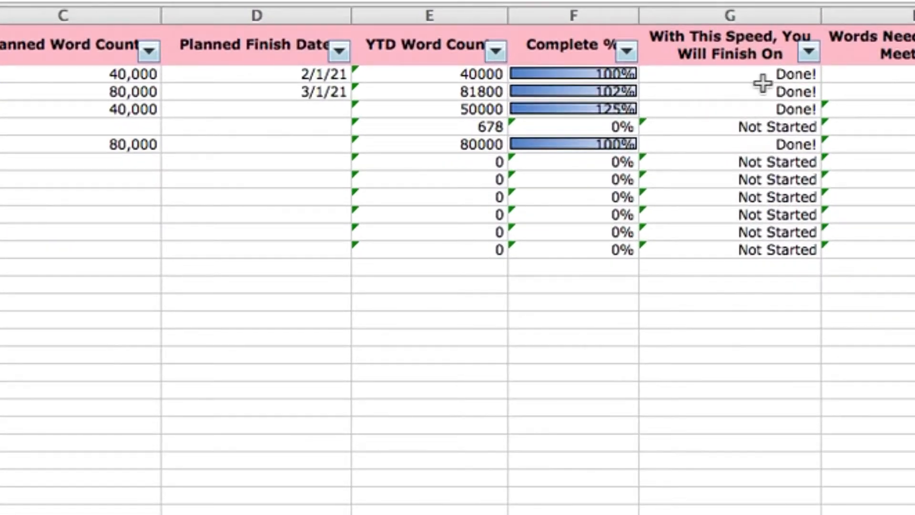
click(690, 39)
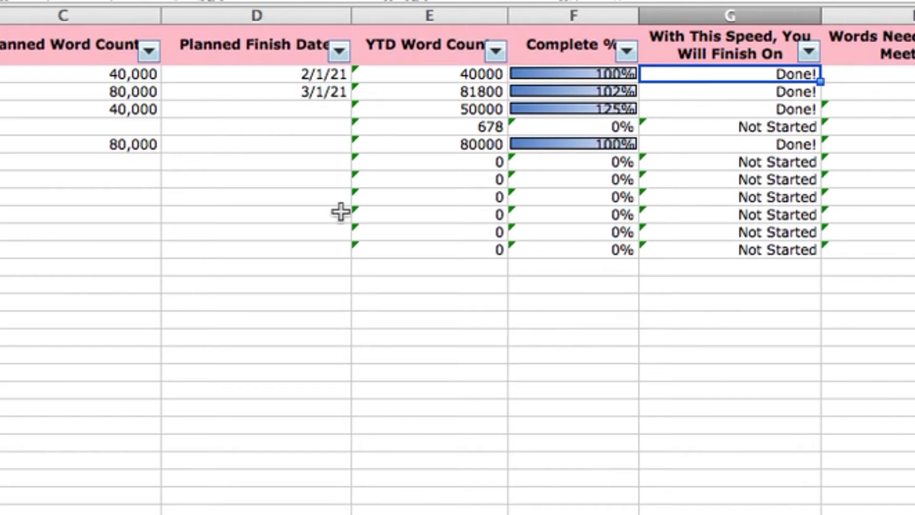
Step: Add a project in row 7 of the project list with short name Sample 1 and full name Just a sample
click(0, 109)
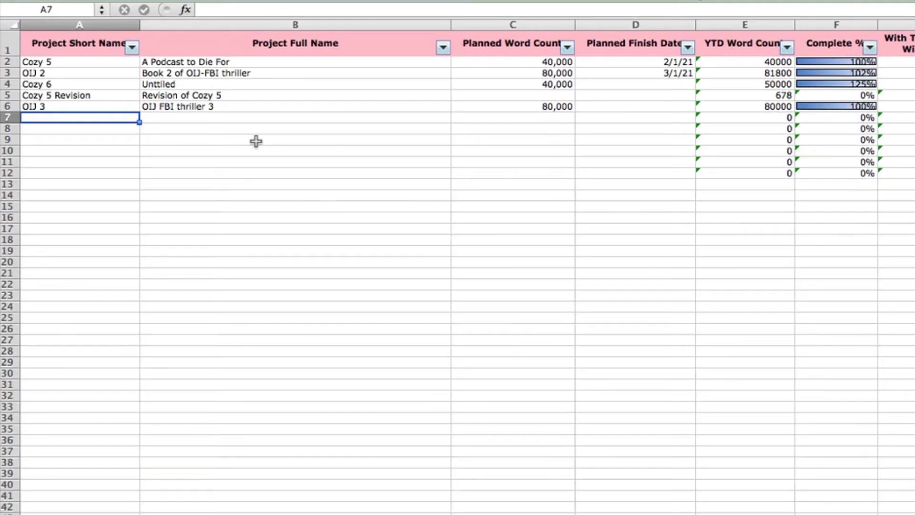
text(S)
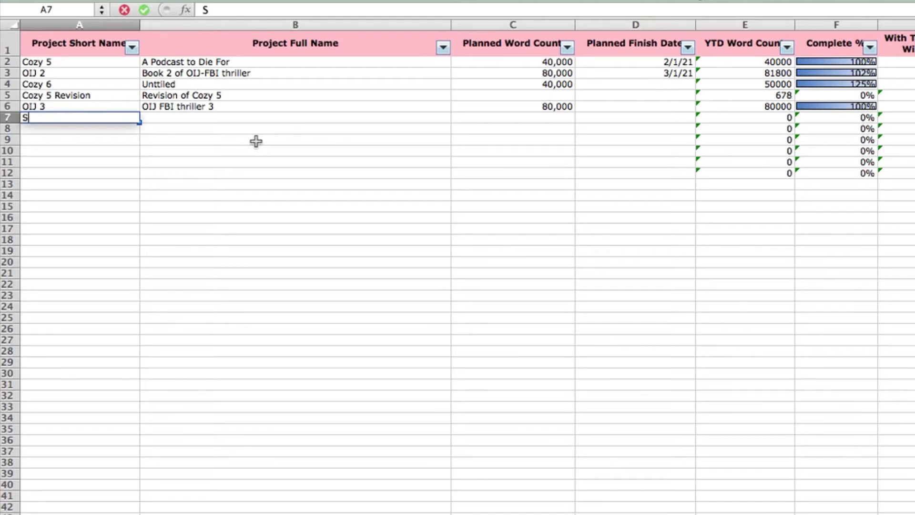
text(ample 1)
key(Tab)
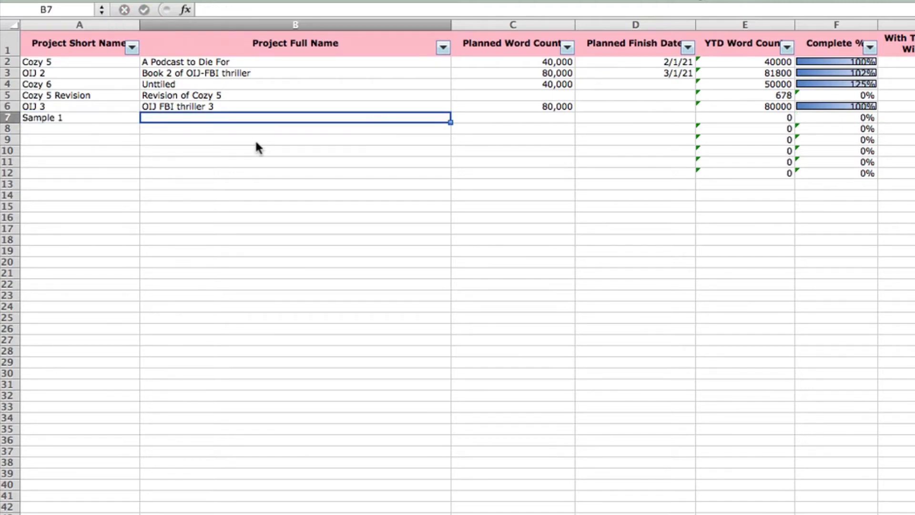
text(Just a s)
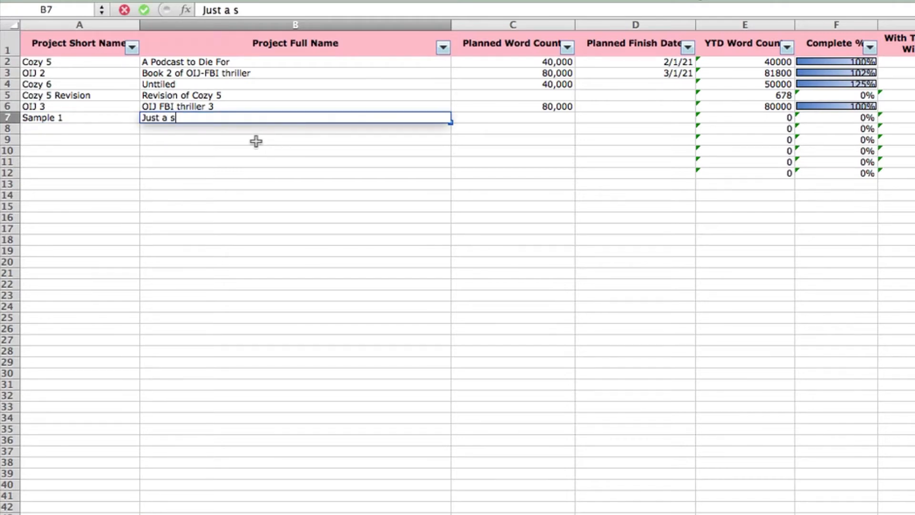
text(ample)
key(Tab)
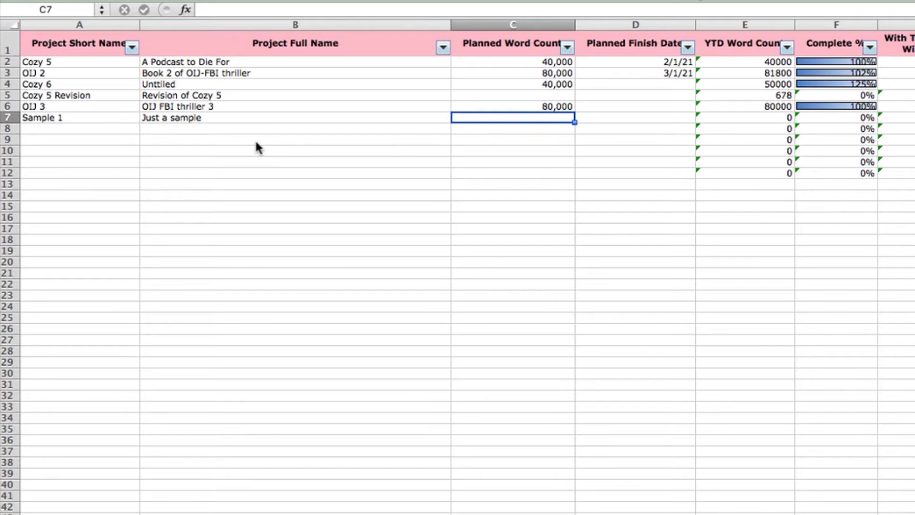
Step: Set Sample 1's planned word count to 80,000 and its planned finish date to 6/1/21
text(80)
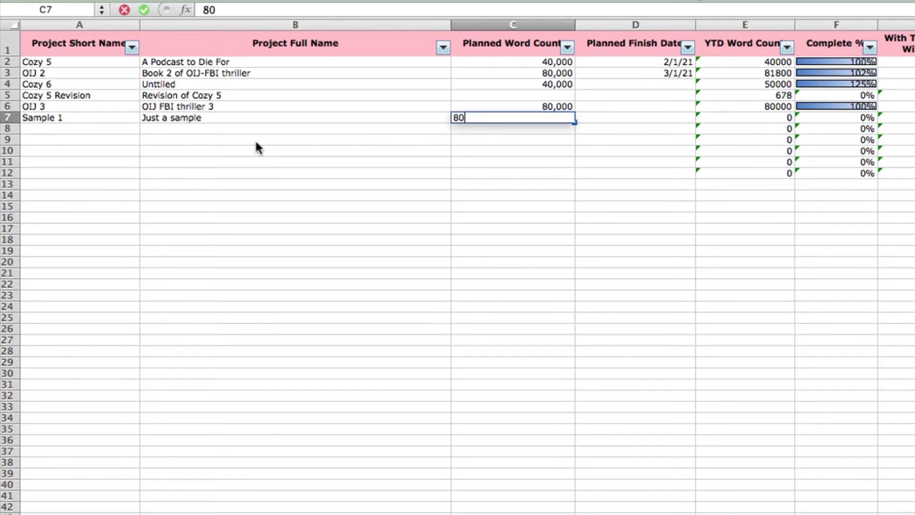
text(,000)
key(Tab)
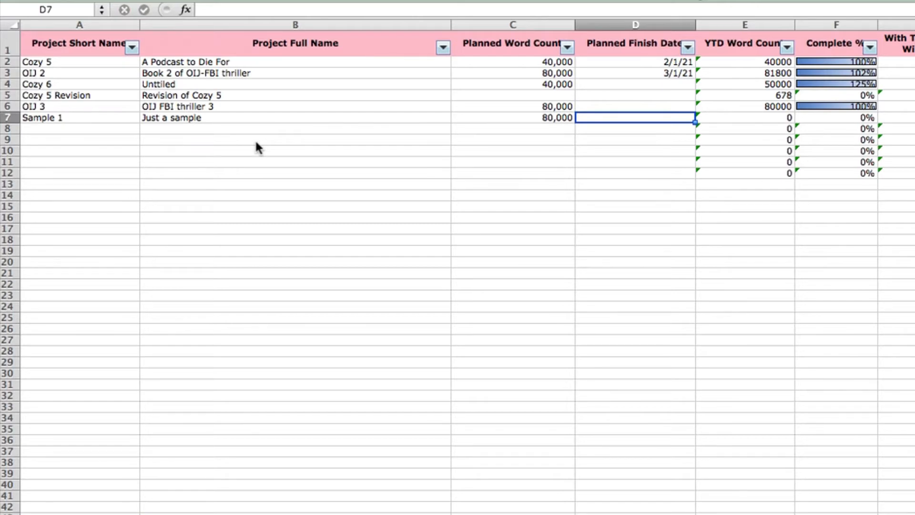
text(6/)
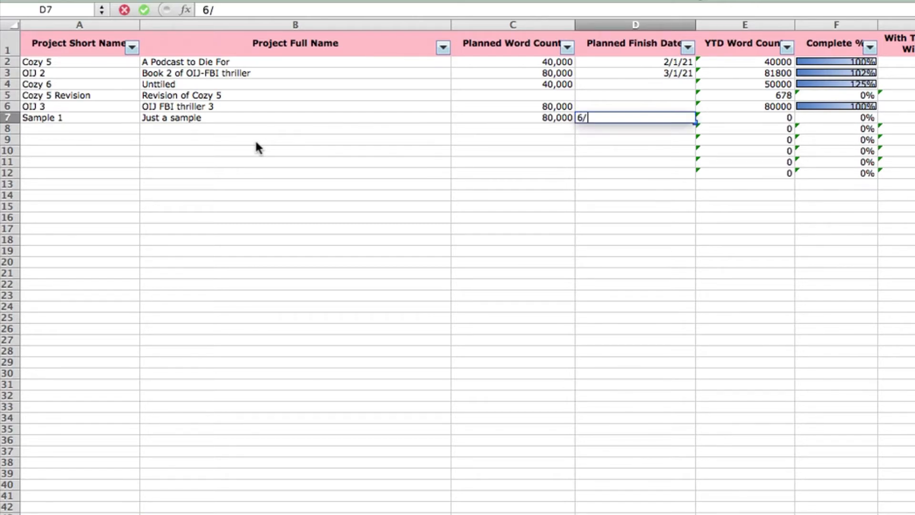
text(1/21)
key(Tab)
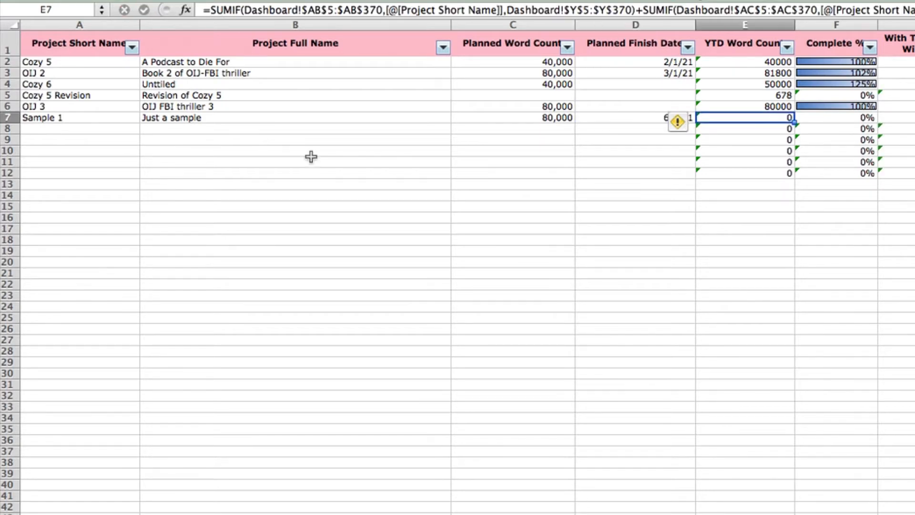
click(609, 233)
click(628, 117)
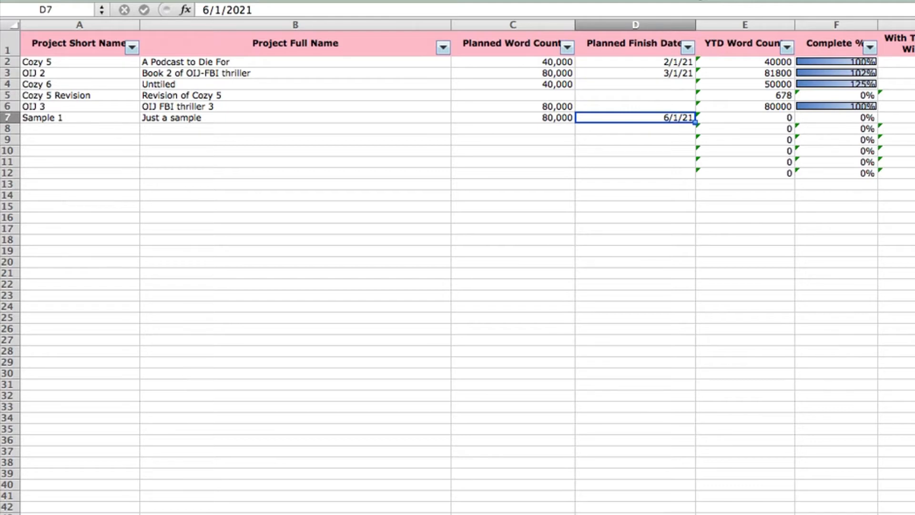
click(908, 118)
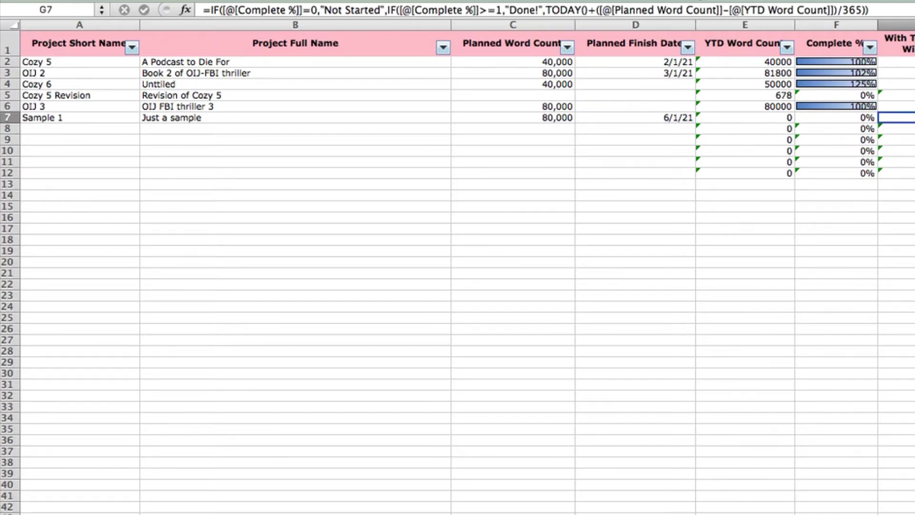
Step: On the May sheet, choose Sample 1 as the Worked on Project 1 entry for 05/01/21
key(ctrl+Page_Up)
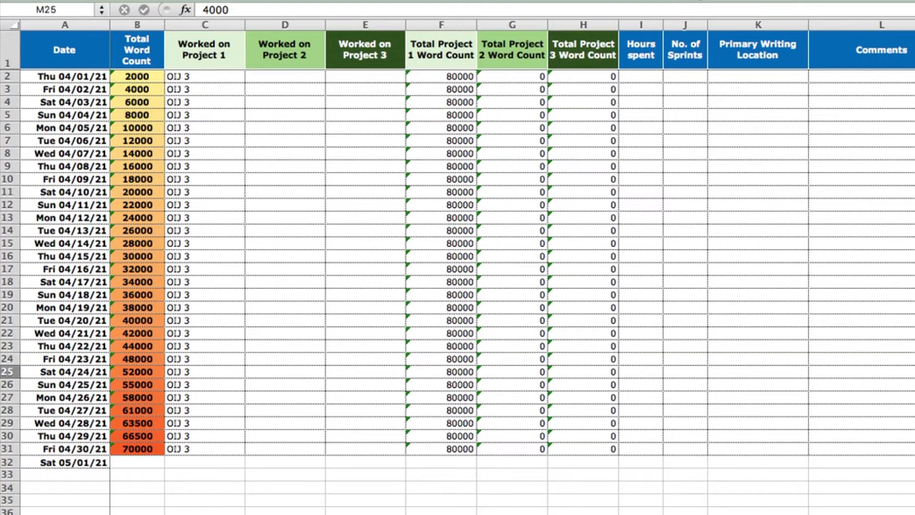
key(ctrl+Page_Down)
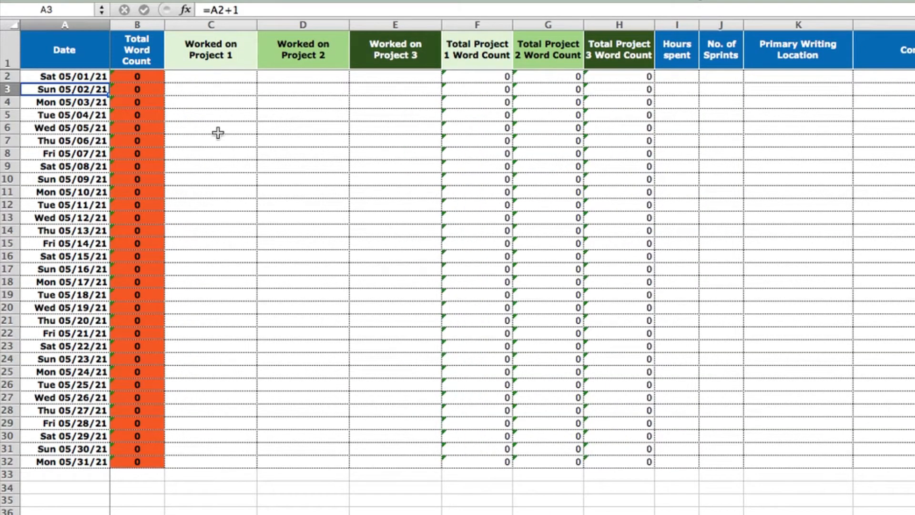
click(198, 76)
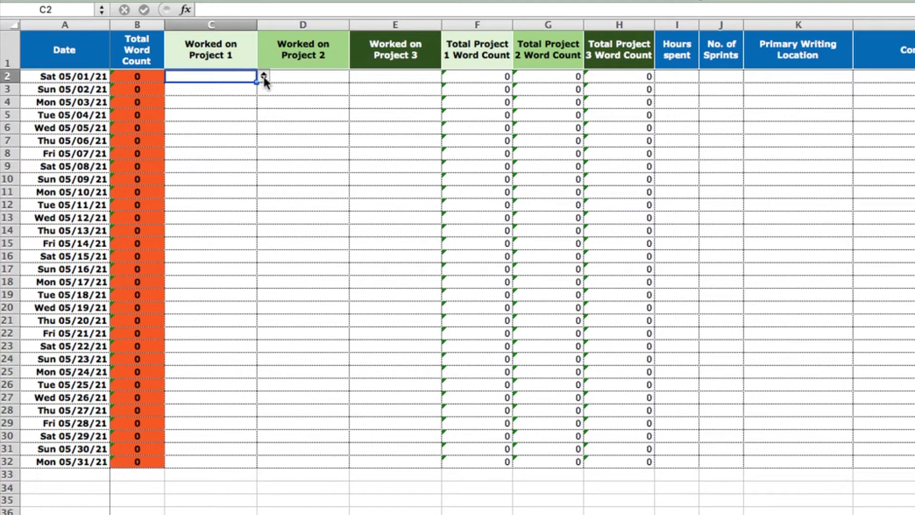
click(264, 77)
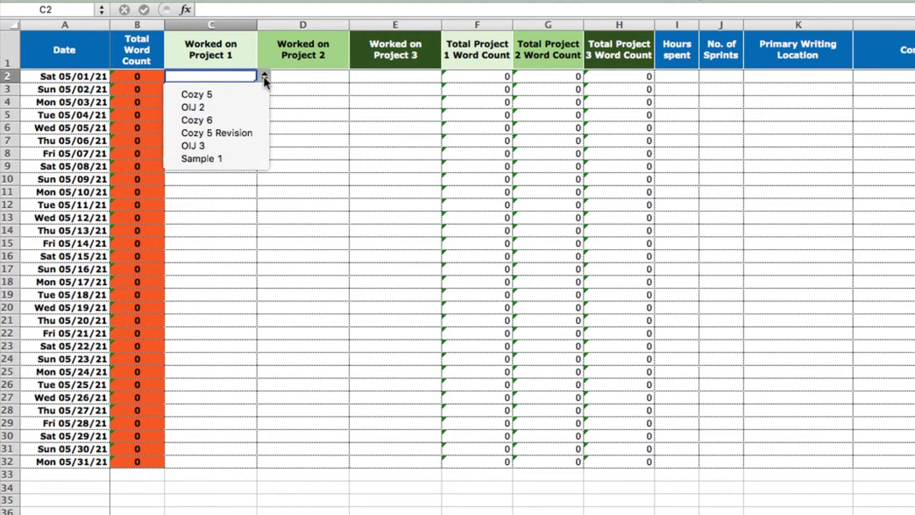
click(241, 158)
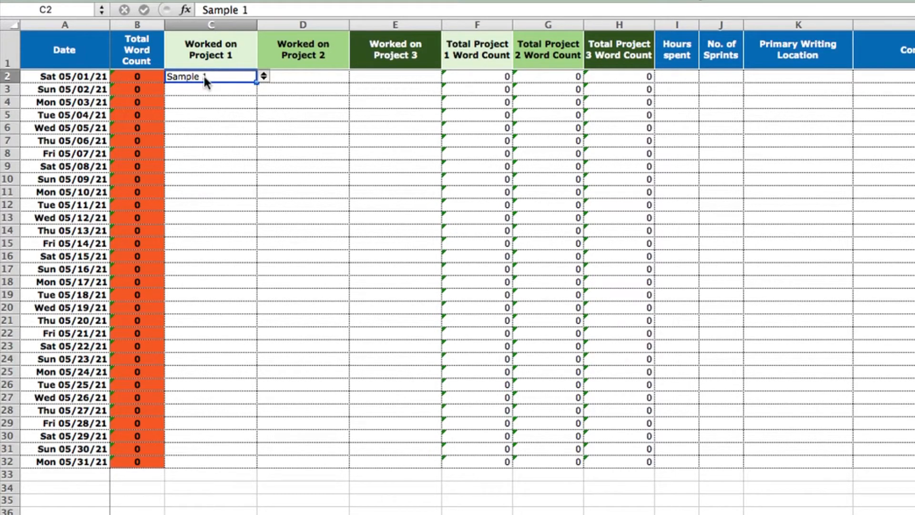
Step: Copy Sample 1 into the Worked on Project 1 cells for 05/02/21 through 05/31/21
click(203, 90)
drag(203, 91, 229, 448)
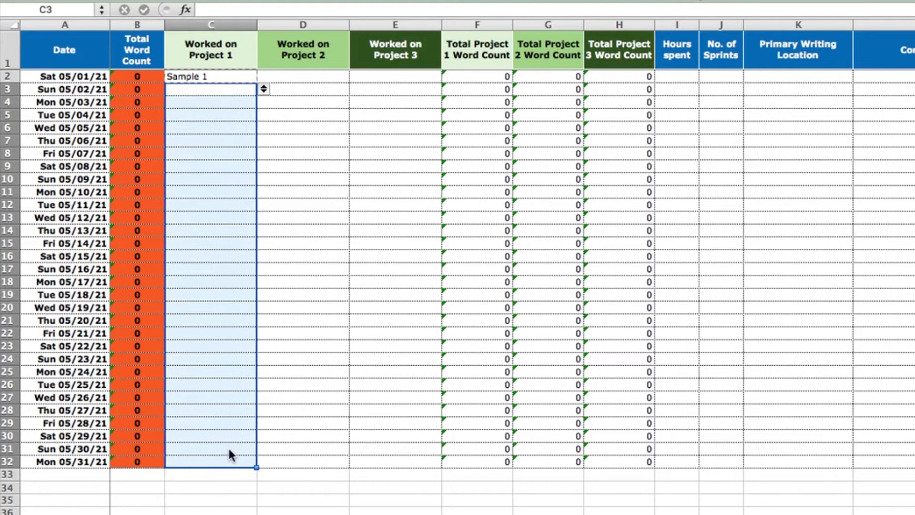
text(Sample 1 Sample 1 Sample 1 Sample 1 Sample 1 Sample 1 Sample 1 Sample 1 Sample 1 Sample 1 Sample 1 Sample 1 Sample 1 Sample 1 Sample 1 Sample 1 Sample 1 Sample 1 Sample 1 Sample 1 Sample 1 Sample 1 Sample 1 Sample 1 Sample 1 Sample 1 Sample 1 Sample 1 Sample 1 Sample 1)
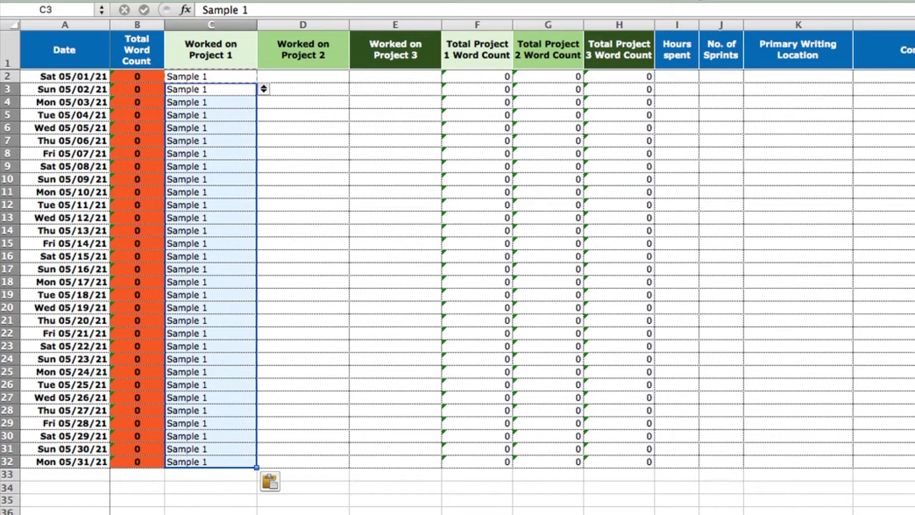
Step: Set May's Month Goal to 80000 and compare it with Sample 1's planned word count in the Project Overview
scroll(513, 267, right, 14)
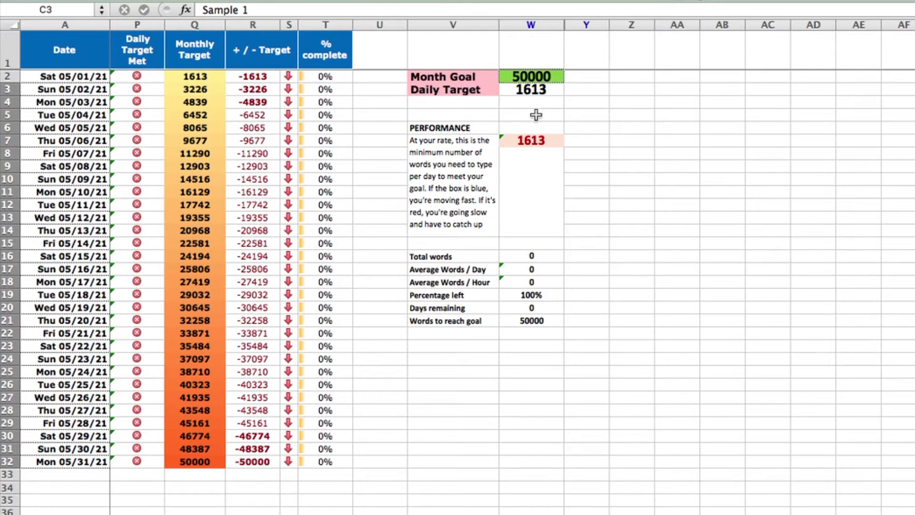
click(525, 72)
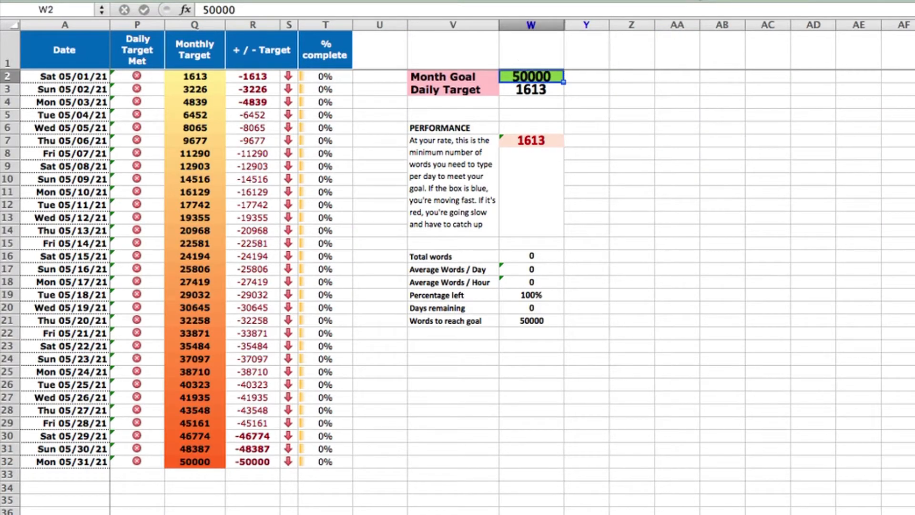
click(209, 10)
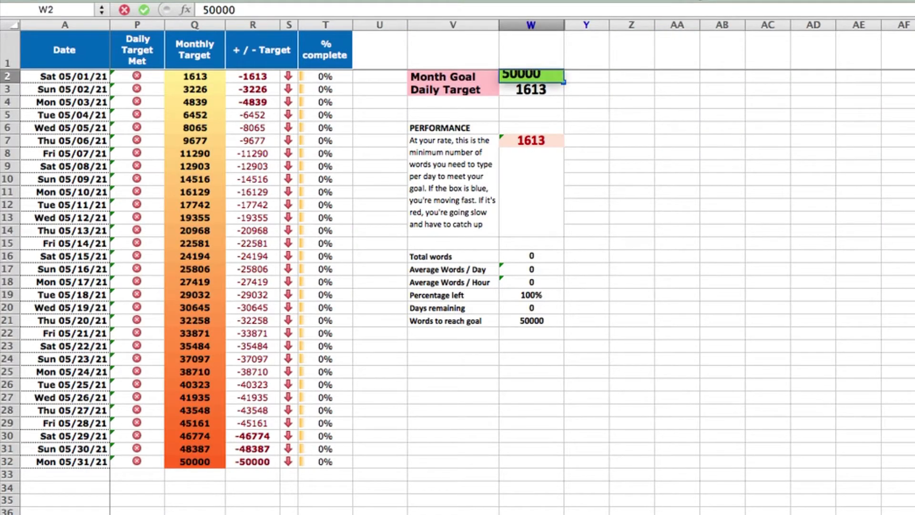
key(BackSpace)
text(8)
key(Return)
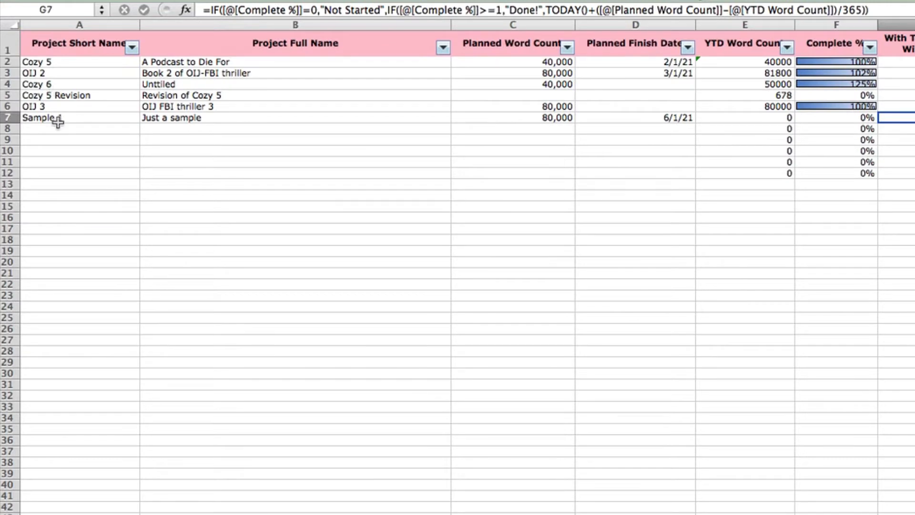
click(560, 118)
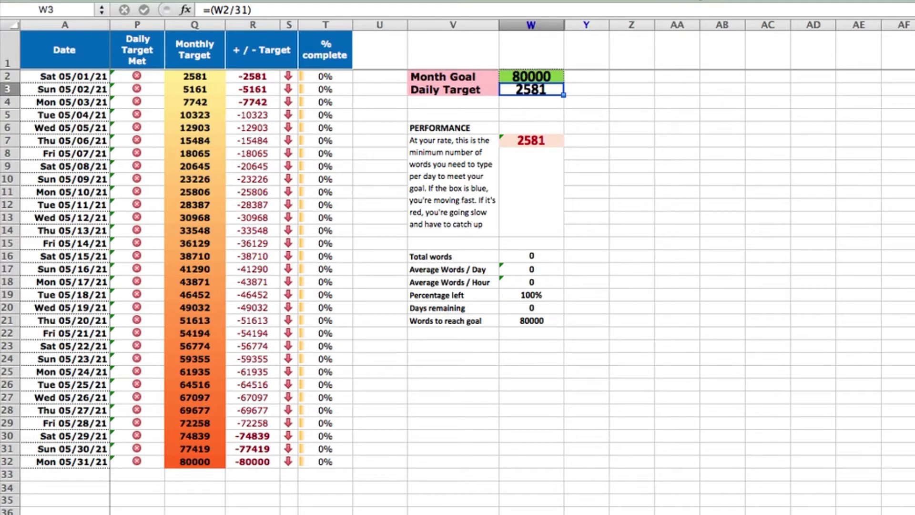
Step: Record 4000 words written today for Project 1 on 05/01/21 in the May sheet
scroll(95, 415, left, 10)
click(96, 414)
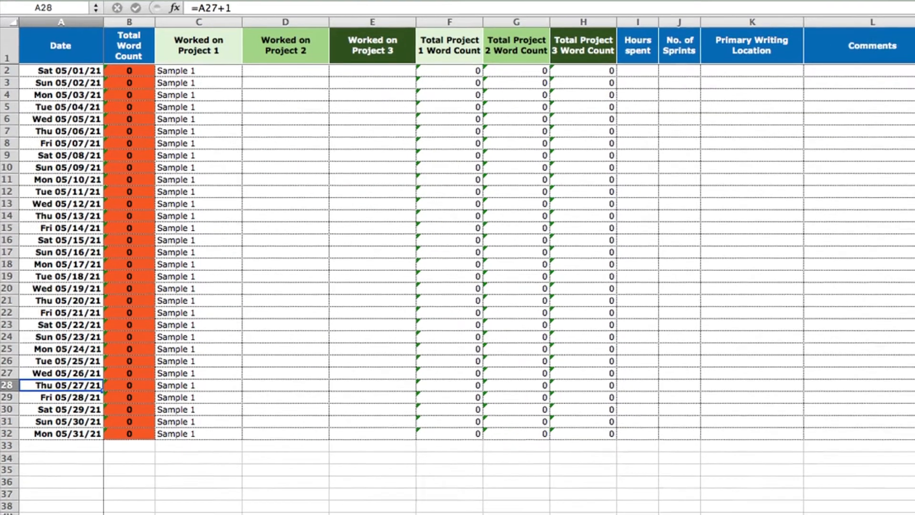
click(736, 49)
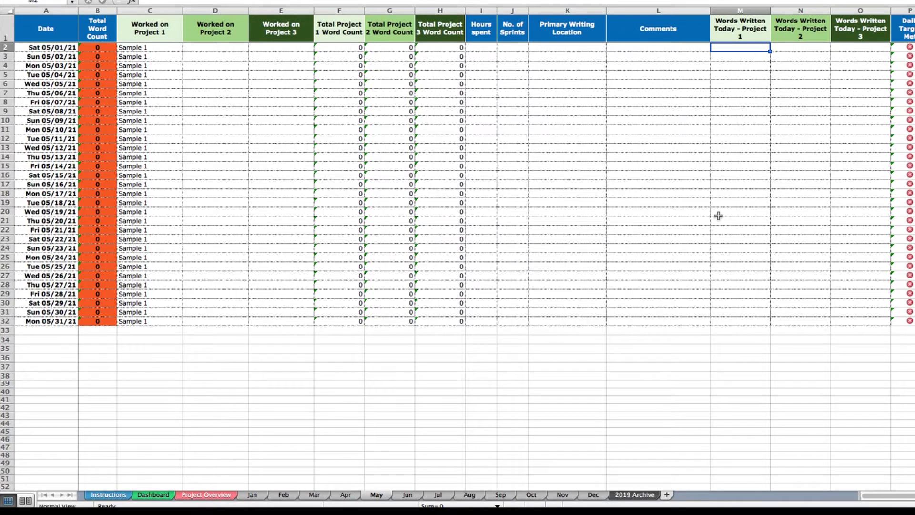
text(4000)
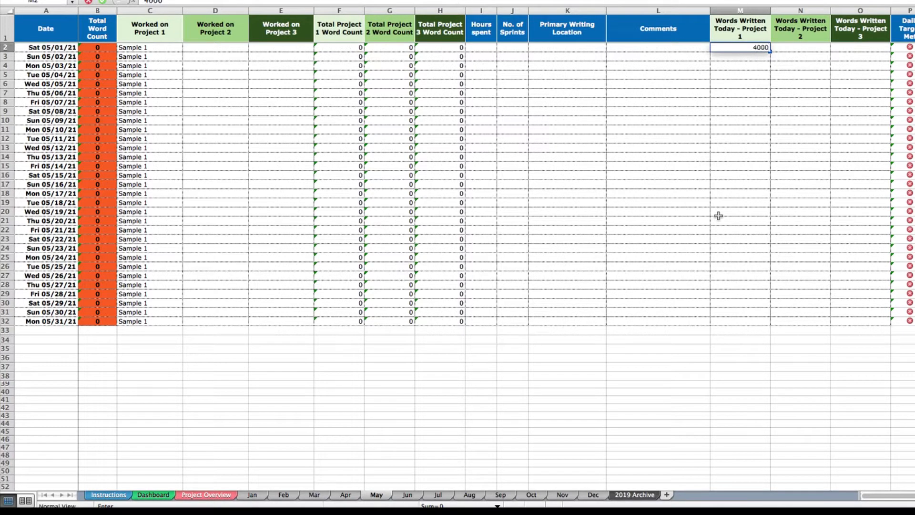
key(Return)
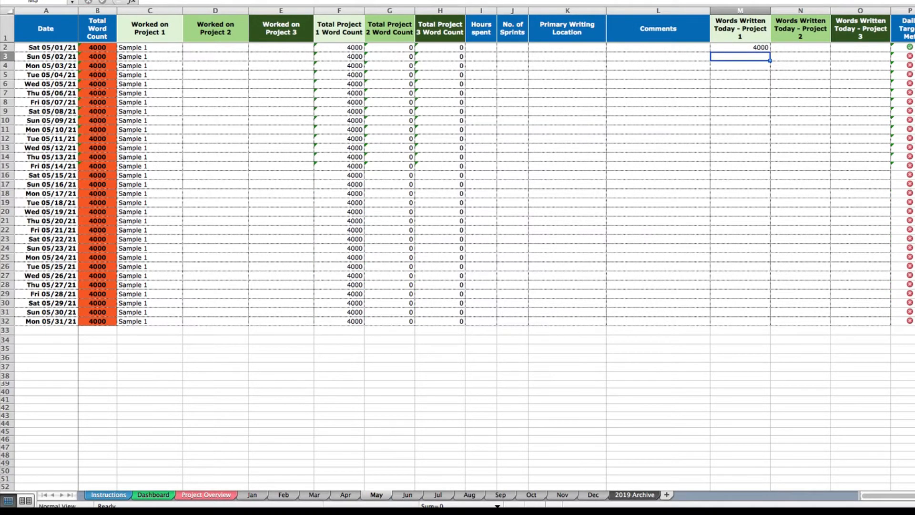
Step: Examine May's daily target status, percentage left and words remaining to reach the goal
click(910, 48)
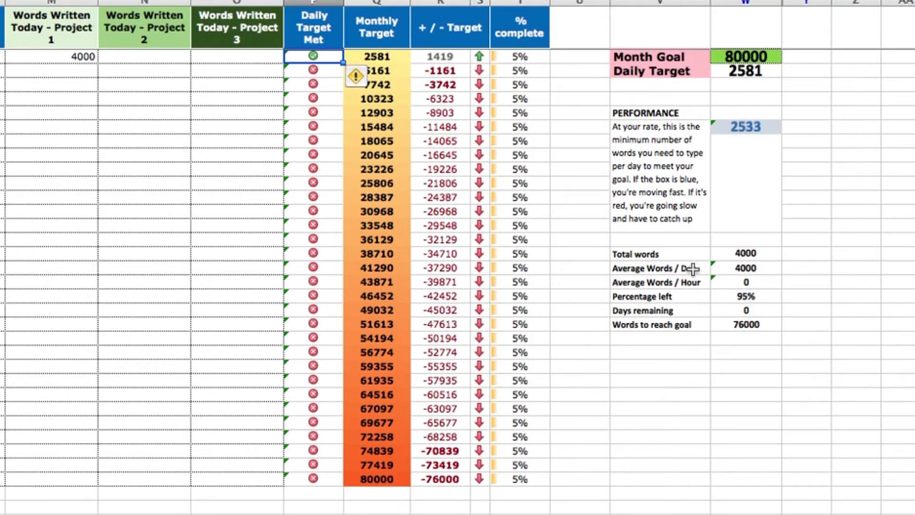
click(754, 296)
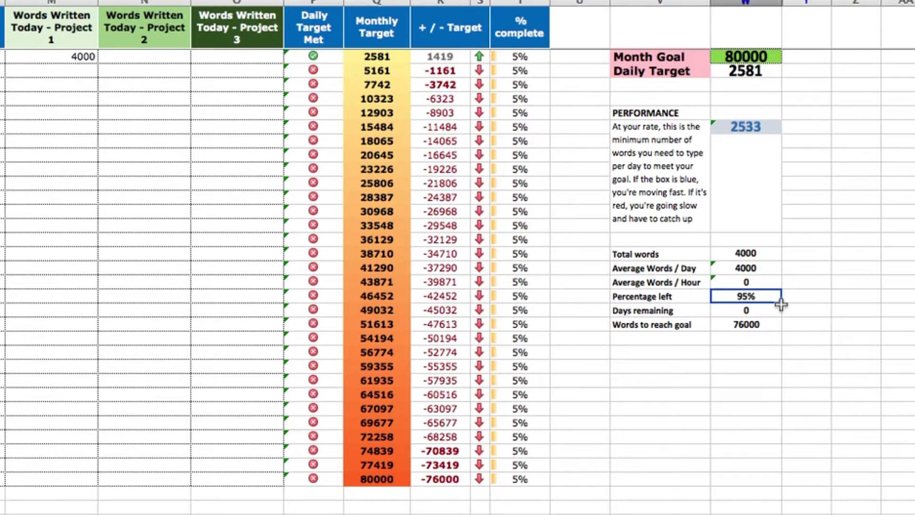
click(752, 326)
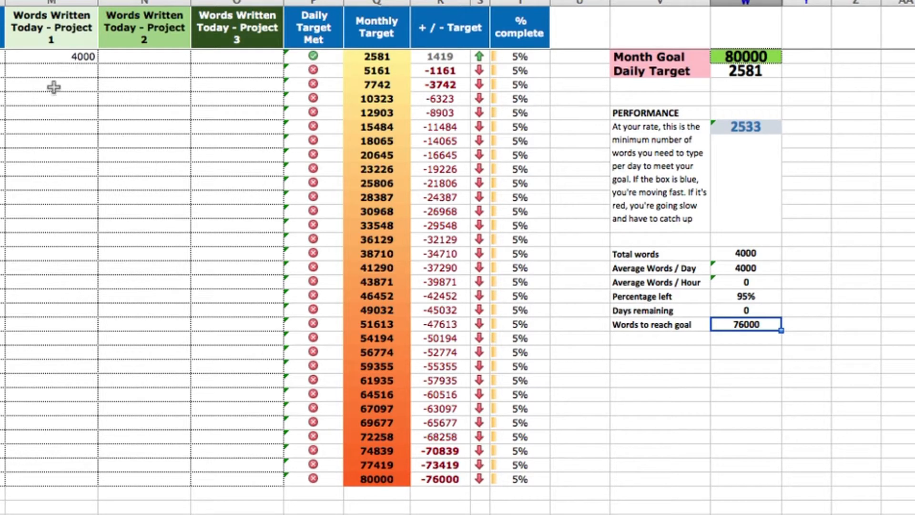
Step: Record 1000 words written for Project 1 on 05/02/21 and check that day's Daily Target Met status
click(67, 71)
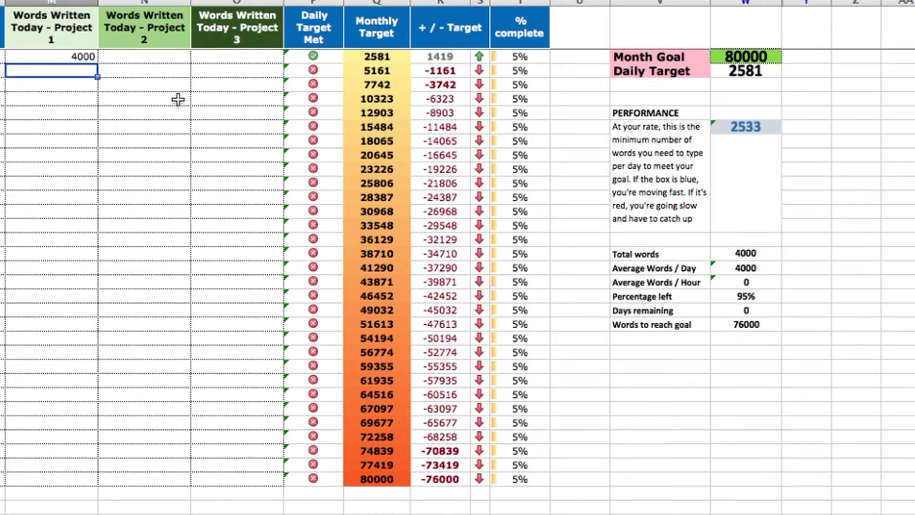
text(1000)
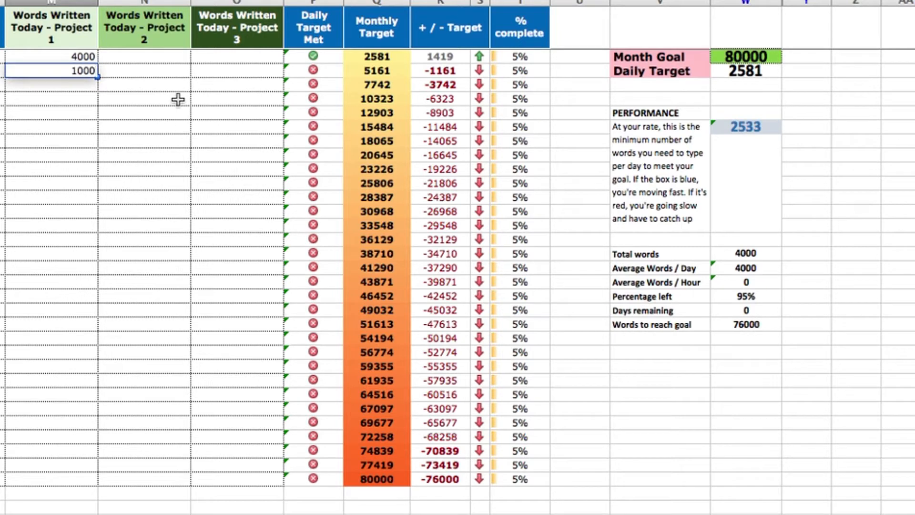
key(Return)
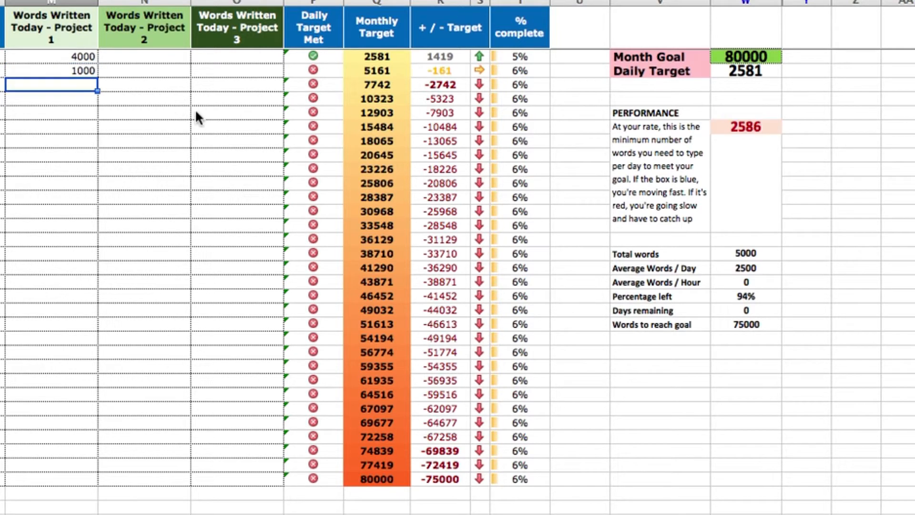
click(77, 72)
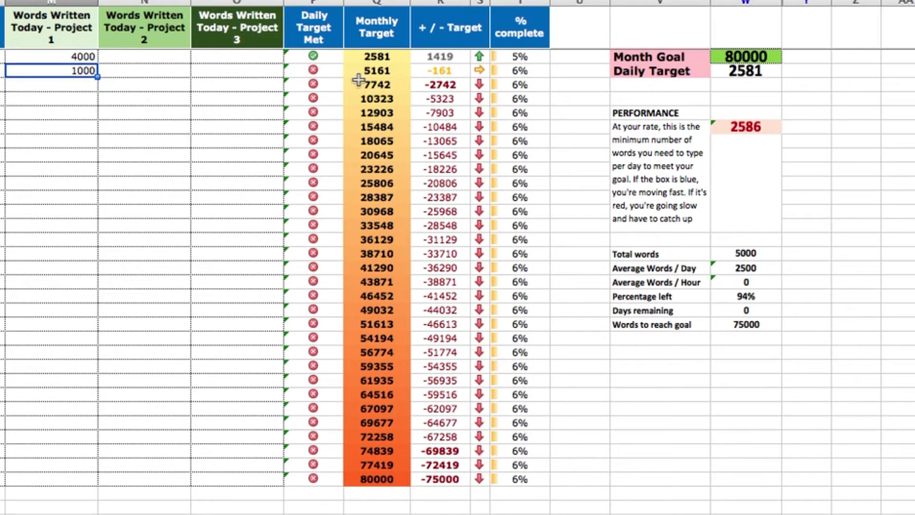
click(327, 73)
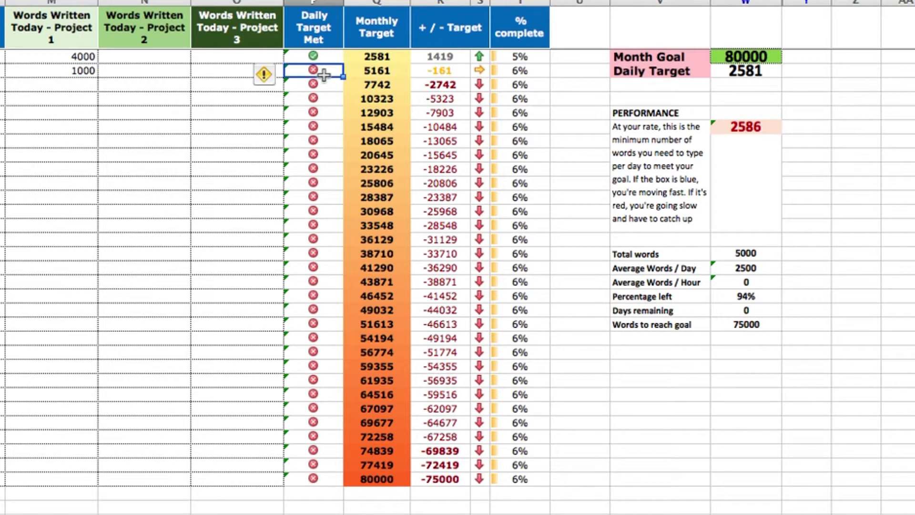
Step: Record 0 words for Project 1 on both 05/03/21 and 05/04/21 and check May's Average Words / Day
click(48, 87)
text(0)
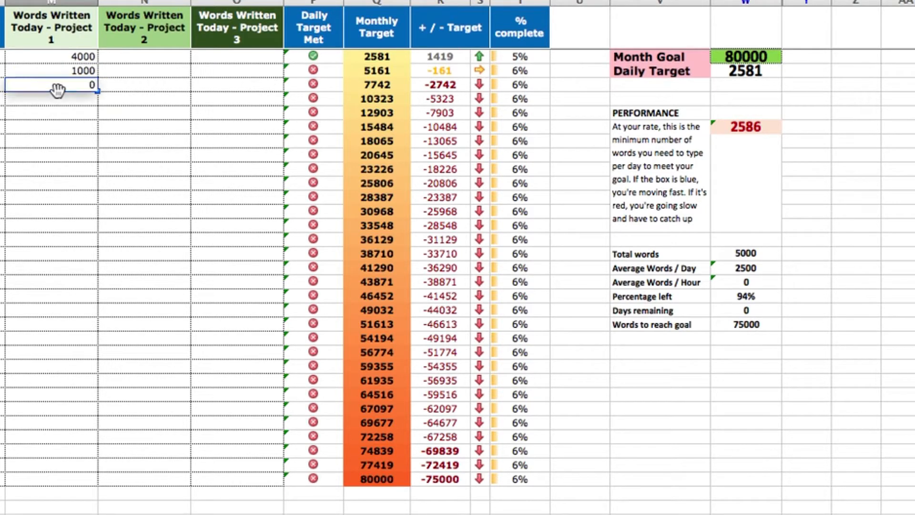
key(Return)
text(0)
key(Return)
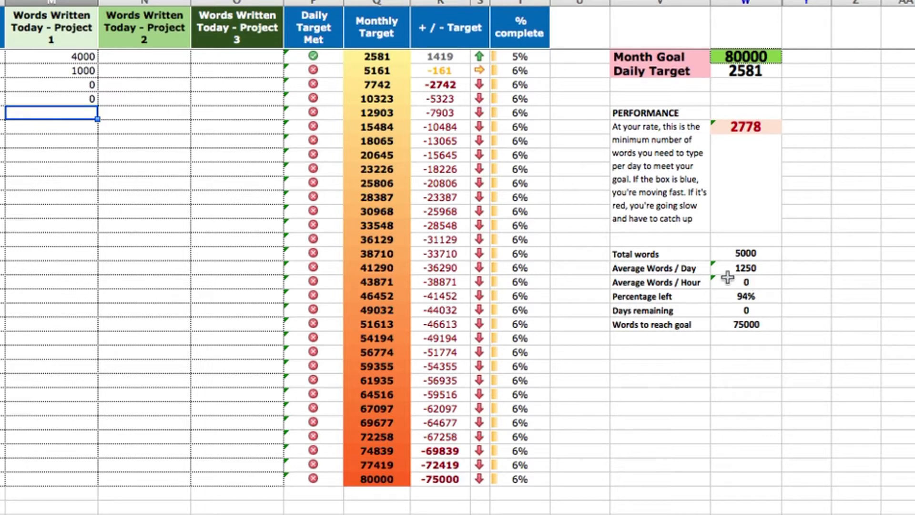
click(745, 270)
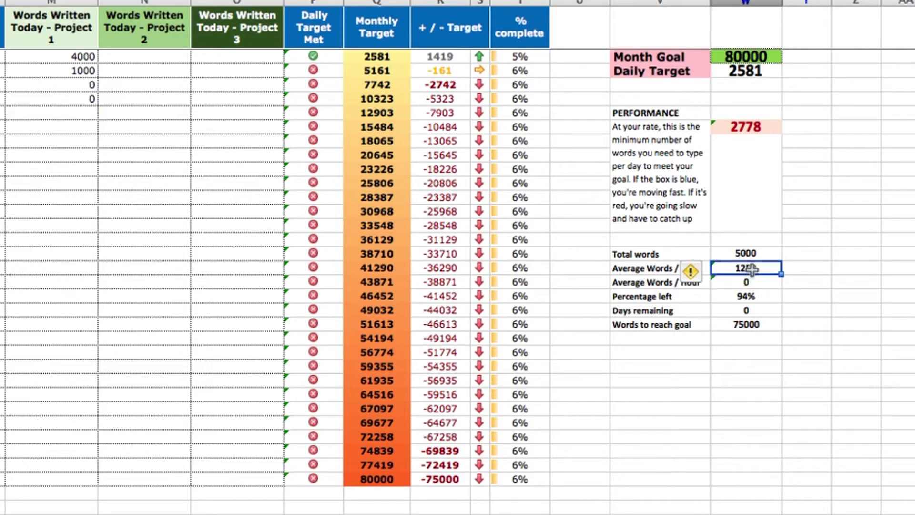
Step: Record 2500 words for Project 1 on 05/05/21 and check that day's Daily Target Met status
click(76, 112)
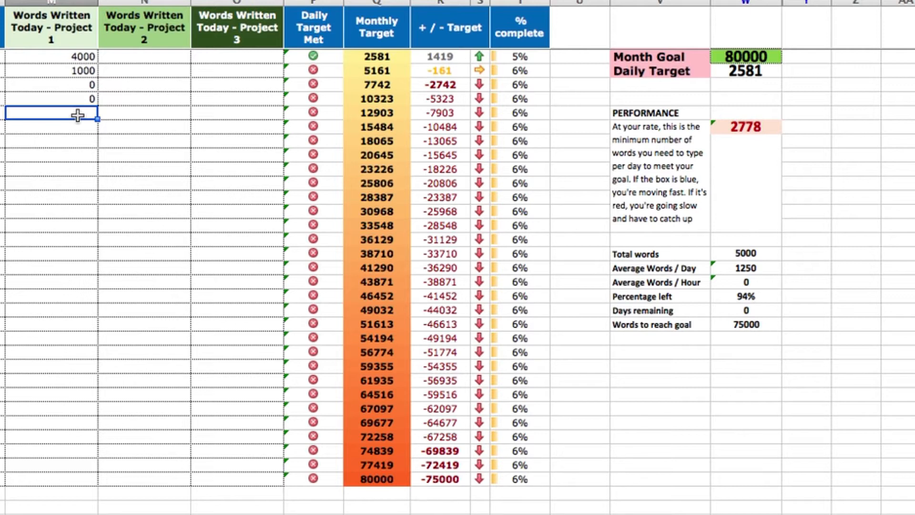
text(20)
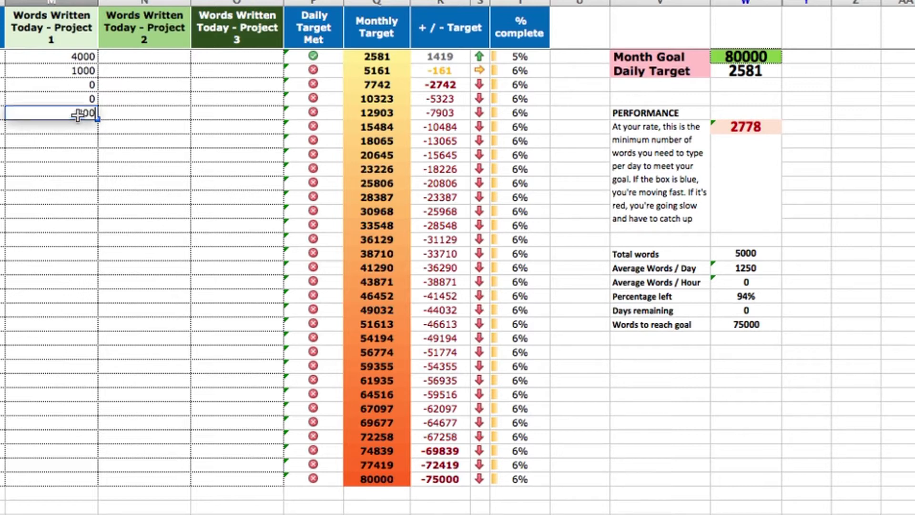
key(BackSpace)
text(500)
key(Return)
key(Up)
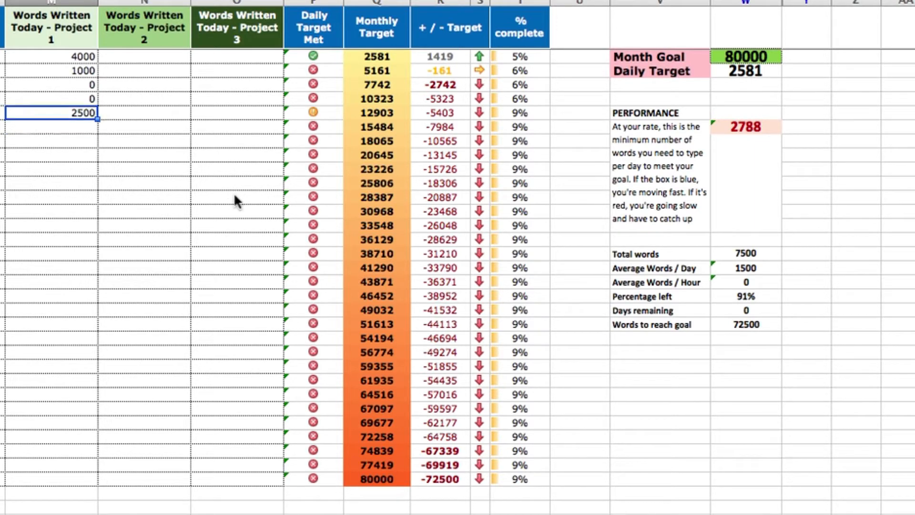
key(Right)
key(Right)
key(Right)
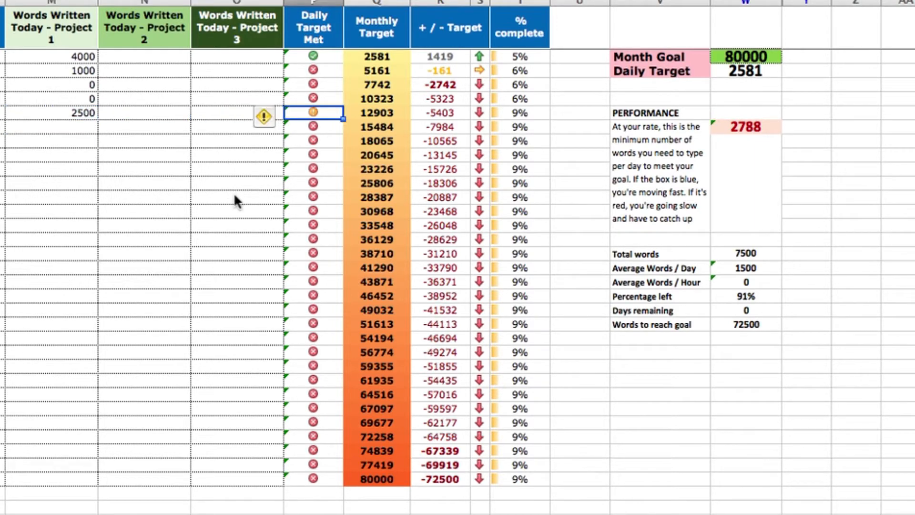
Step: Set the Project 1 words written on 05/05/21 to 3000 and recheck that day's Daily Target Met status
key(Left)
key(Left)
key(Left)
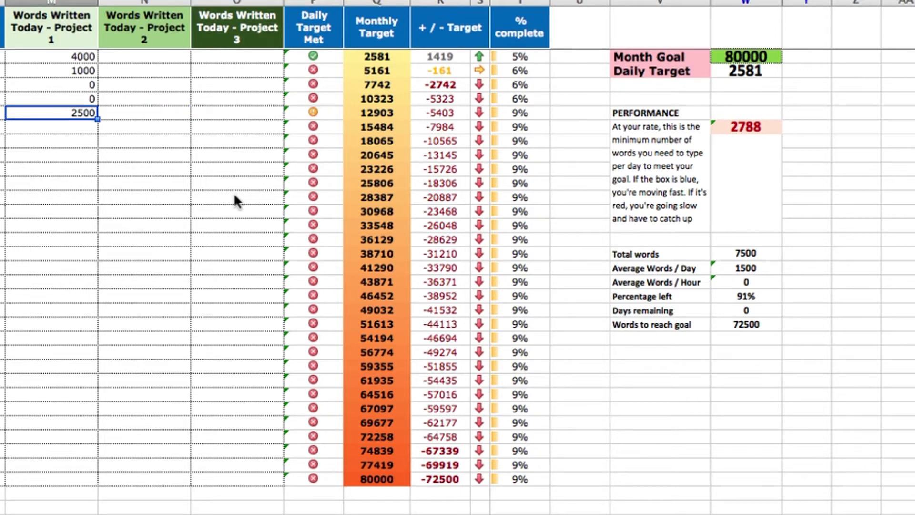
text(3000)
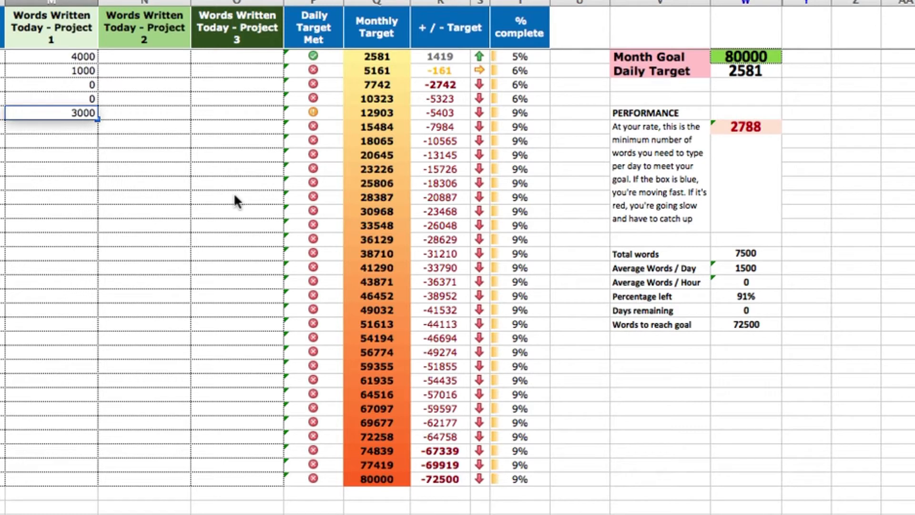
key(Return)
key(Up)
key(Right)
key(Right)
key(Right)
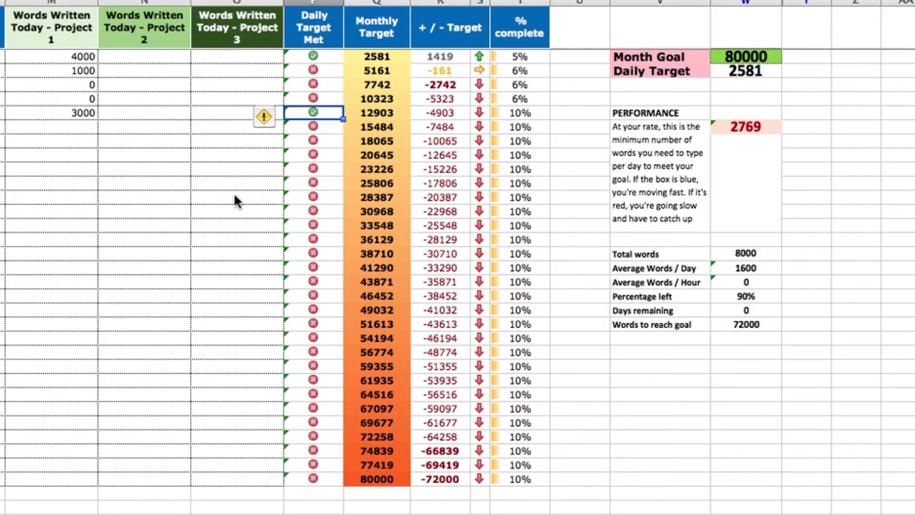
Step: Record 50 words for Project 1 on 05/06/21 and check that day's Daily Target Met status
key(Left)
key(Left)
key(Left)
key(Down)
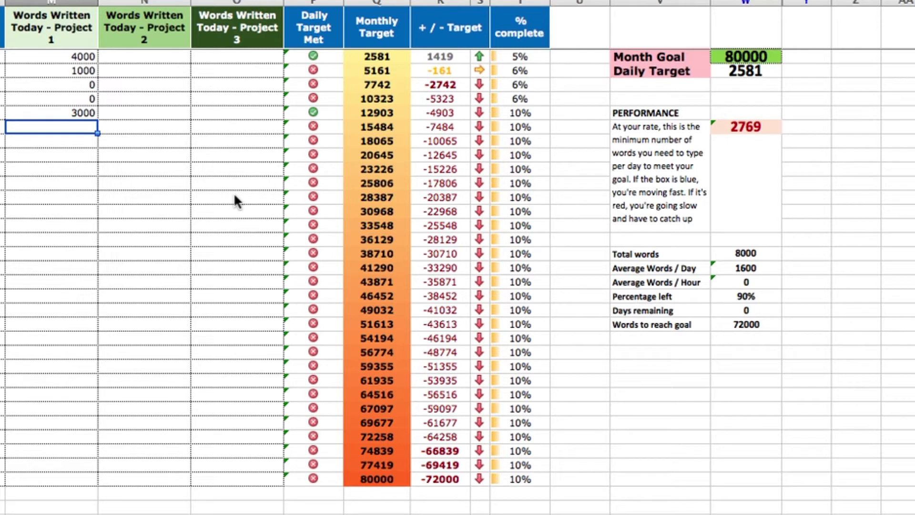
text(50)
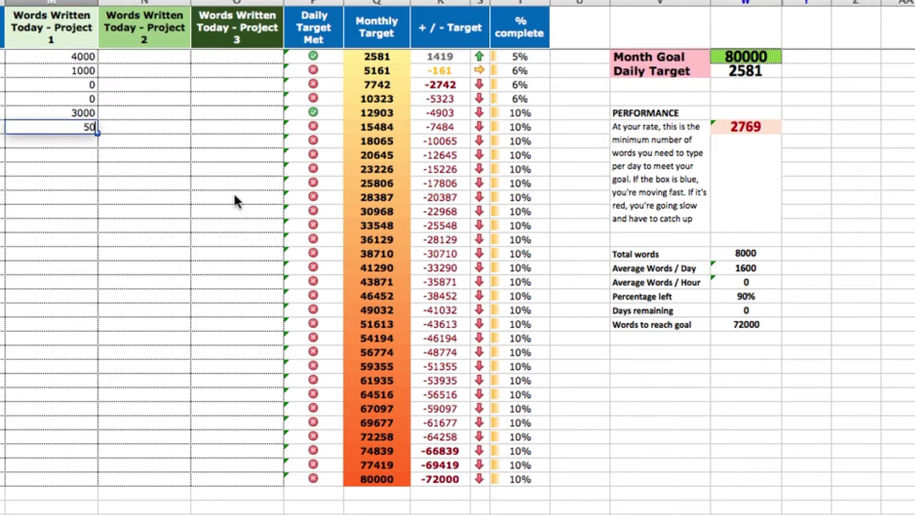
key(Return)
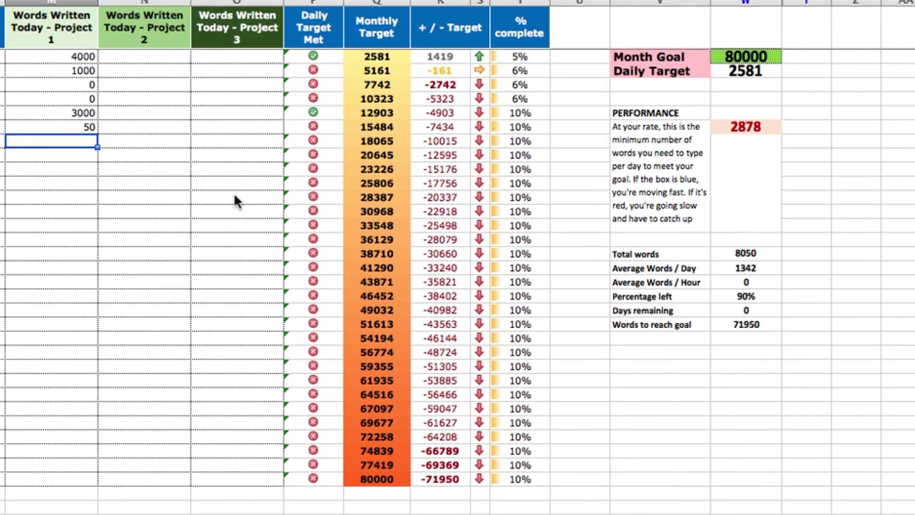
key(Up)
key(Right)
key(Right)
key(Right)
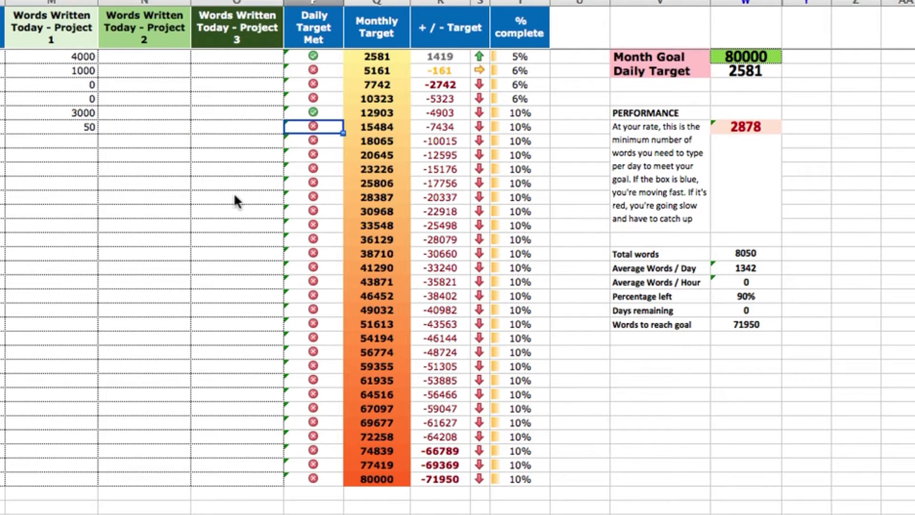
Step: Record 3000 words written for Project 1 on 05/07/21
key(Left)
key(Left)
key(Left)
key(Down)
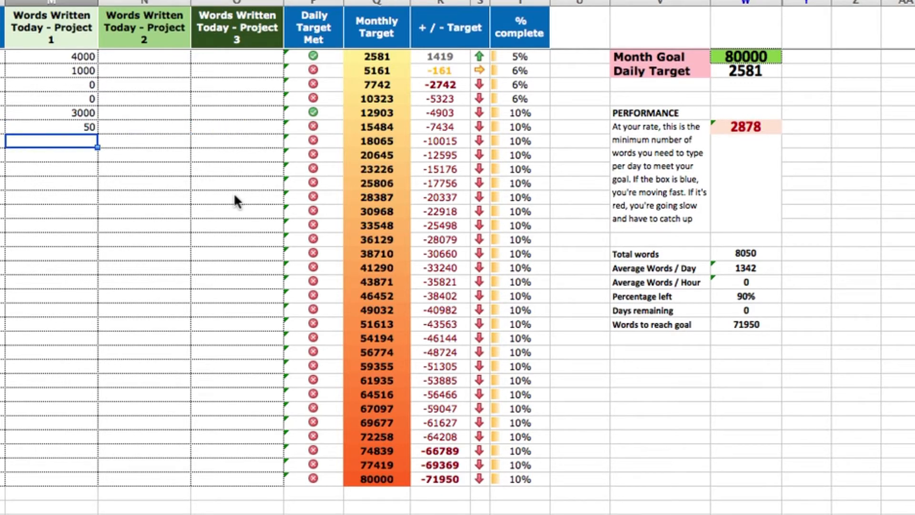
text(3000)
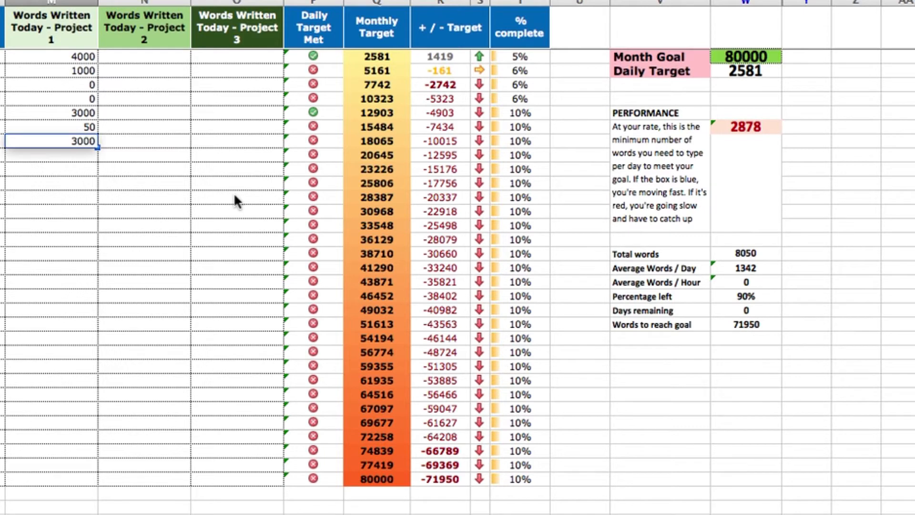
key(Return)
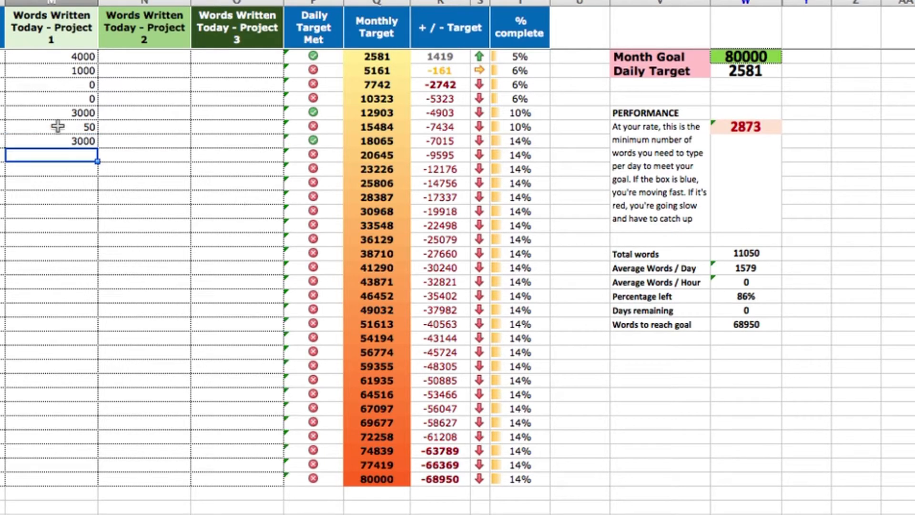
Step: Check May's words to reach goal and percentage left, and examine Sample 1's progress in the Project Overview
click(749, 325)
click(758, 296)
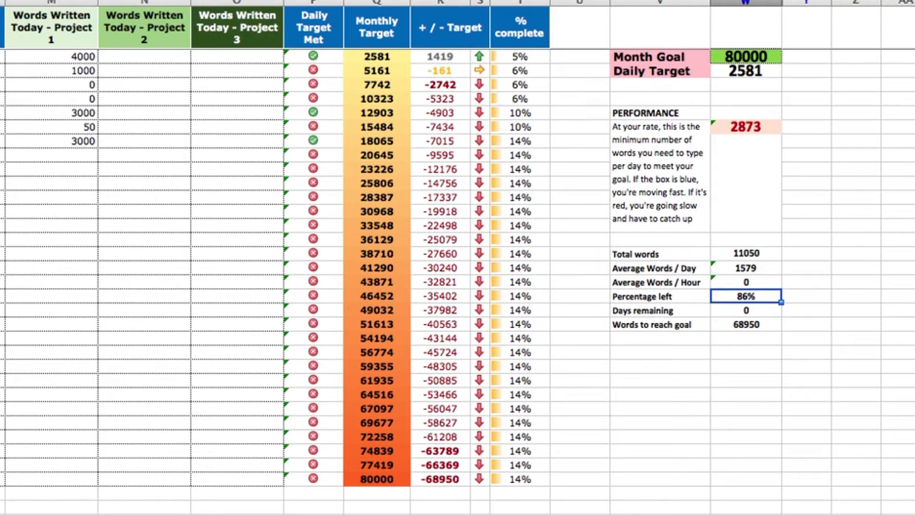
key(ctrl+Page_Up)
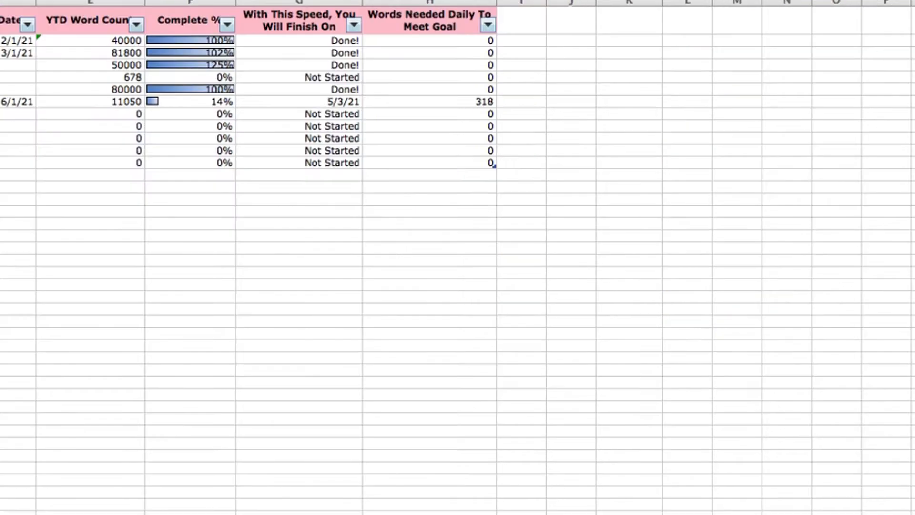
click(6, 101)
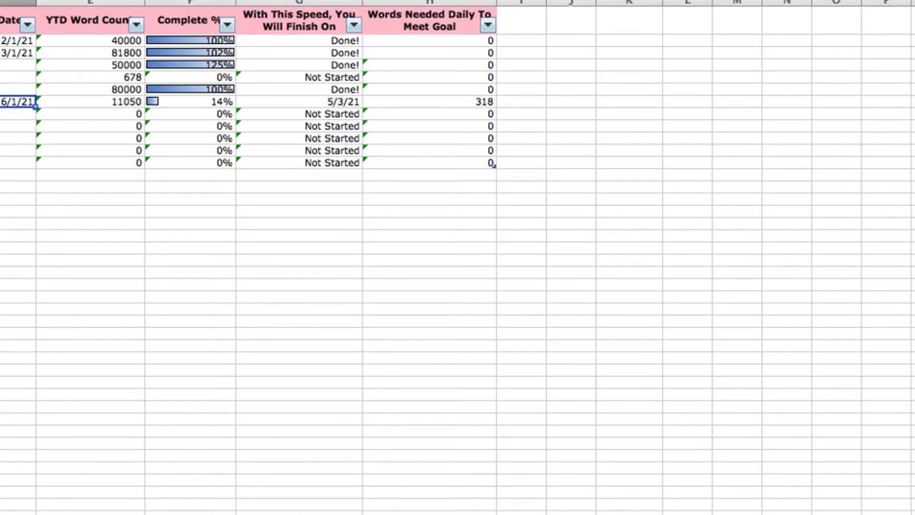
key(Right)
key(Right)
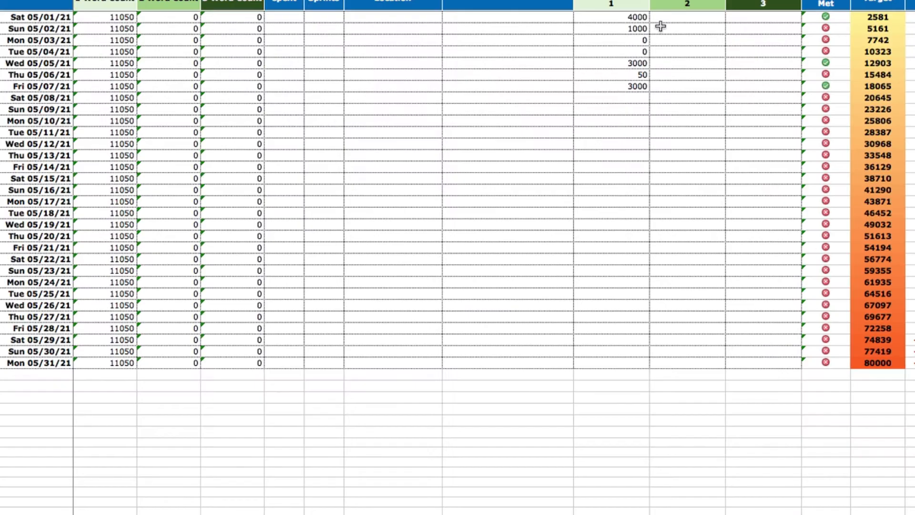
Step: Copy the 3000 words of 05/07/21 into the Project 1 words written cells for 05/08/21 through 05/31/21
click(629, 98)
click(489, 105)
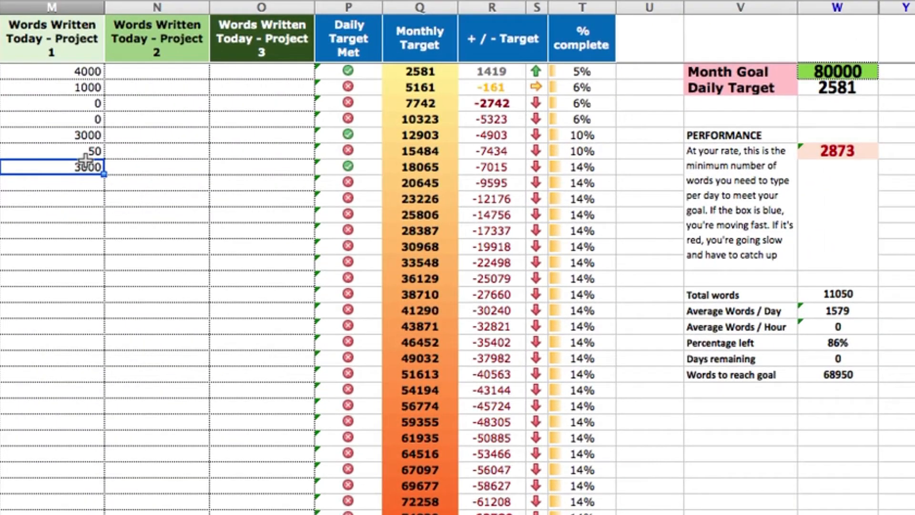
click(54, 182)
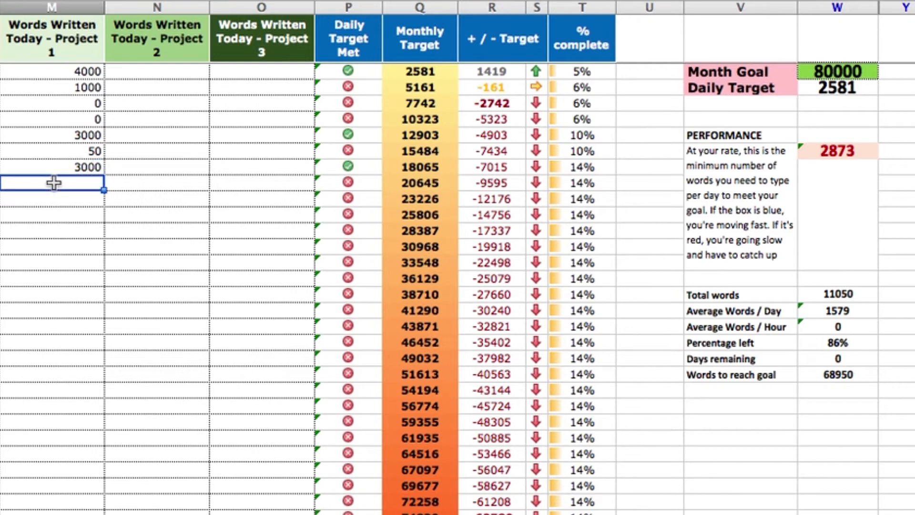
drag(54, 182, 54, 512)
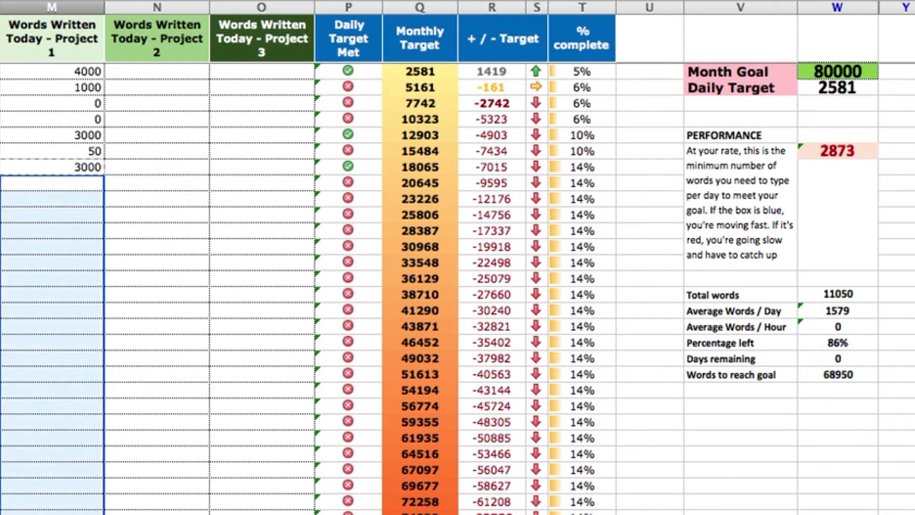
key(super+v)
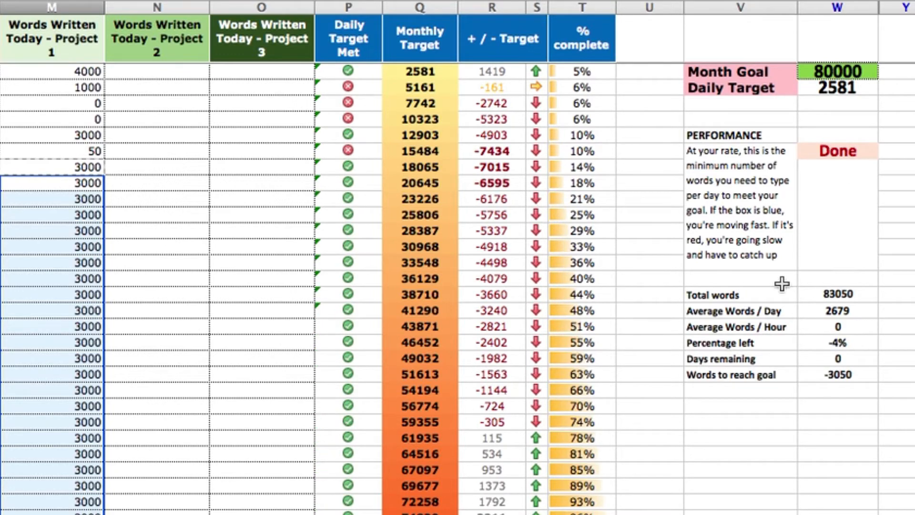
Step: Review May's summary and performance figures, and check Sample 1's Complete % and projected finish in the Project Overview
click(837, 309)
click(834, 358)
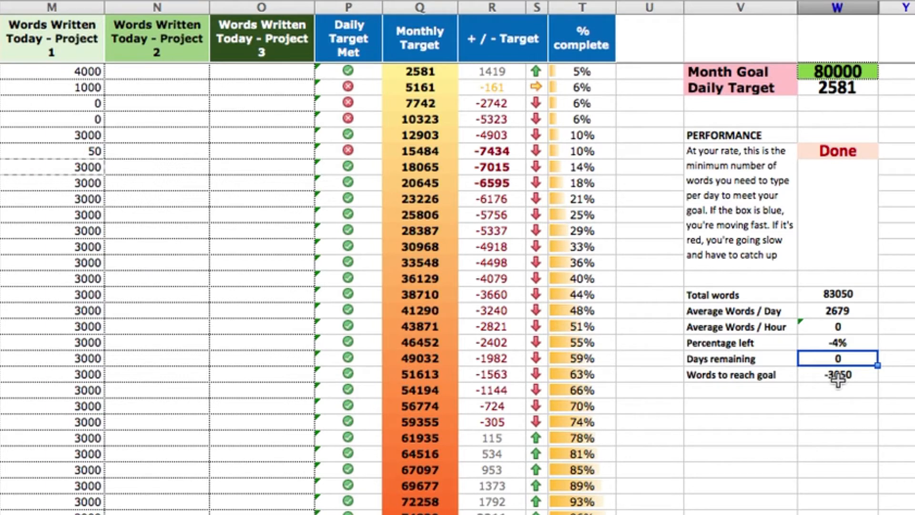
click(840, 293)
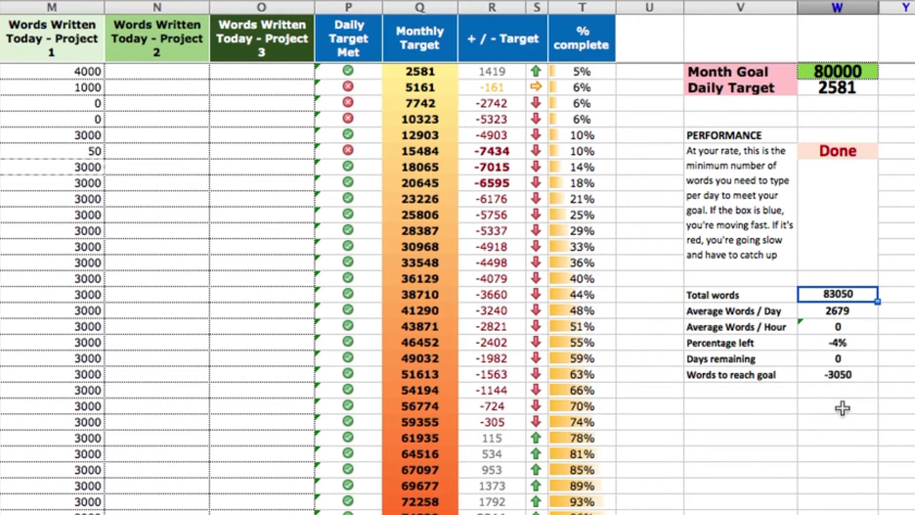
click(834, 153)
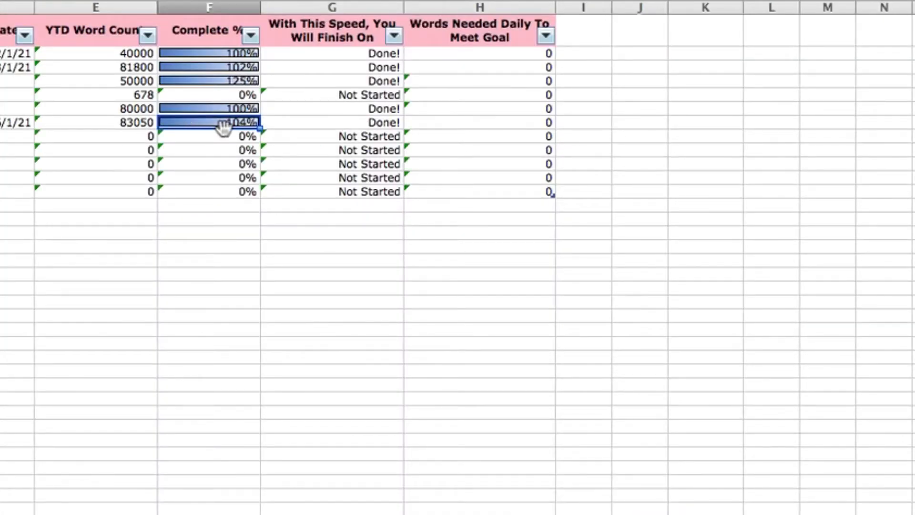
click(362, 128)
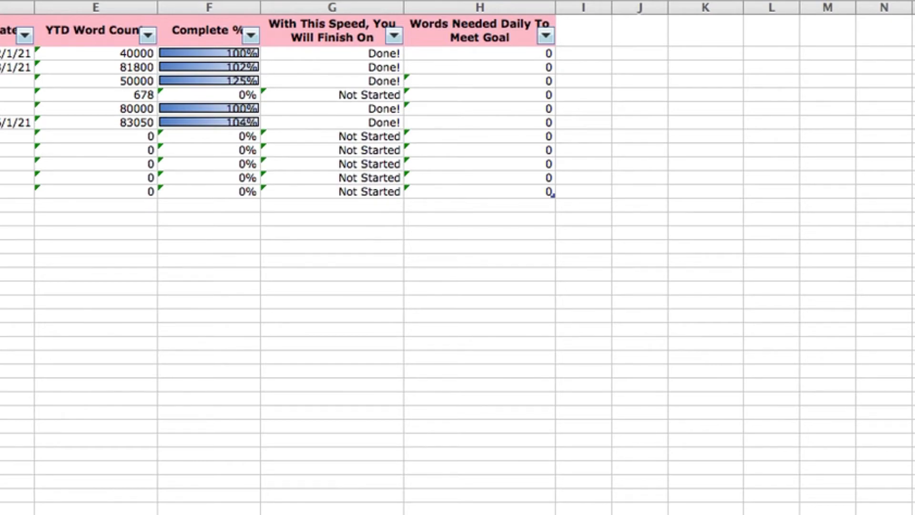
Step: Add a project with short name Sample 2, full name Another sample and a planned word count of 50,000
text(Sample 2)
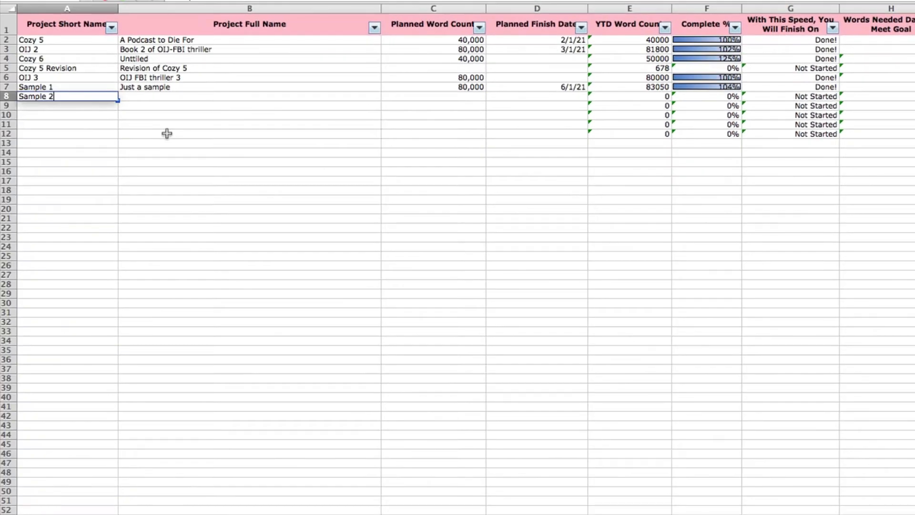
key(Tab)
text(Ano)
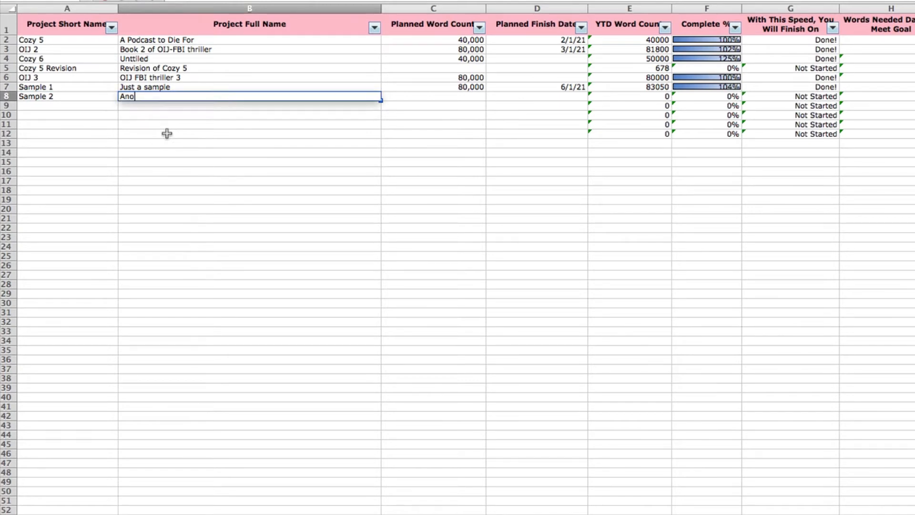
text(ther sample)
key(Tab)
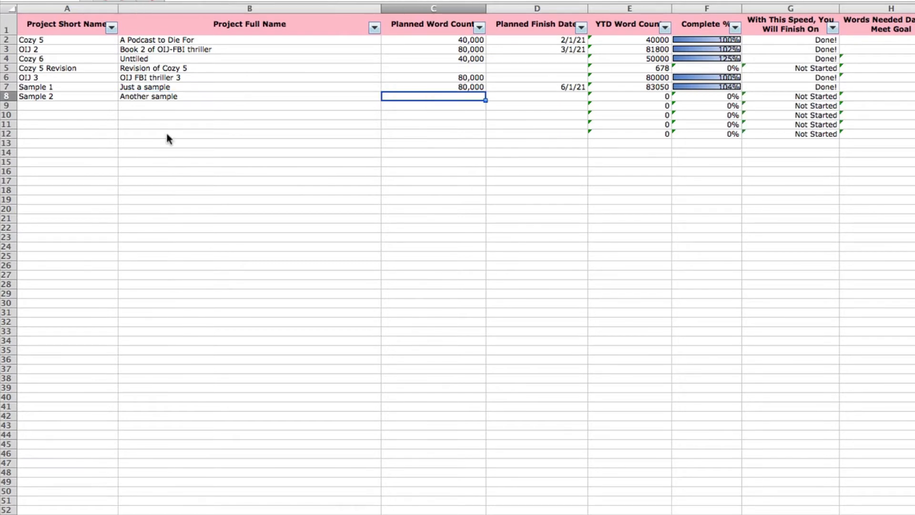
text(50,00)
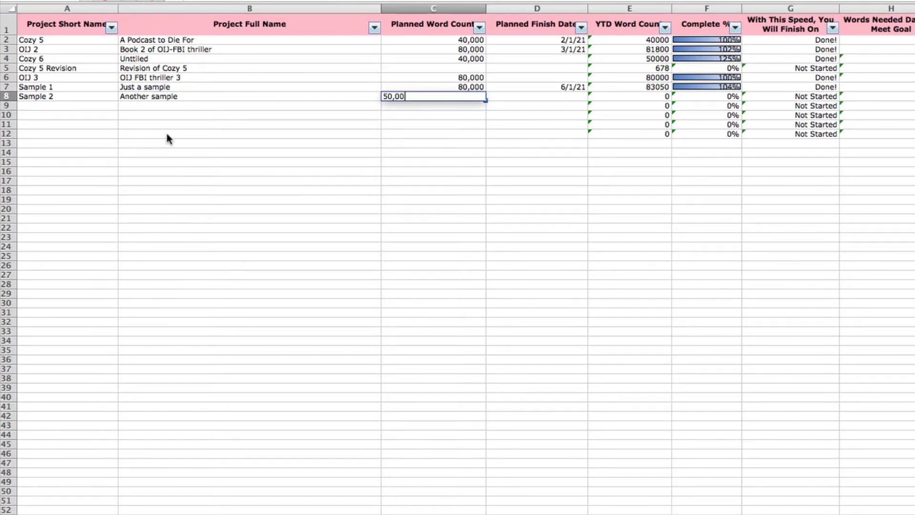
text(0)
key(Return)
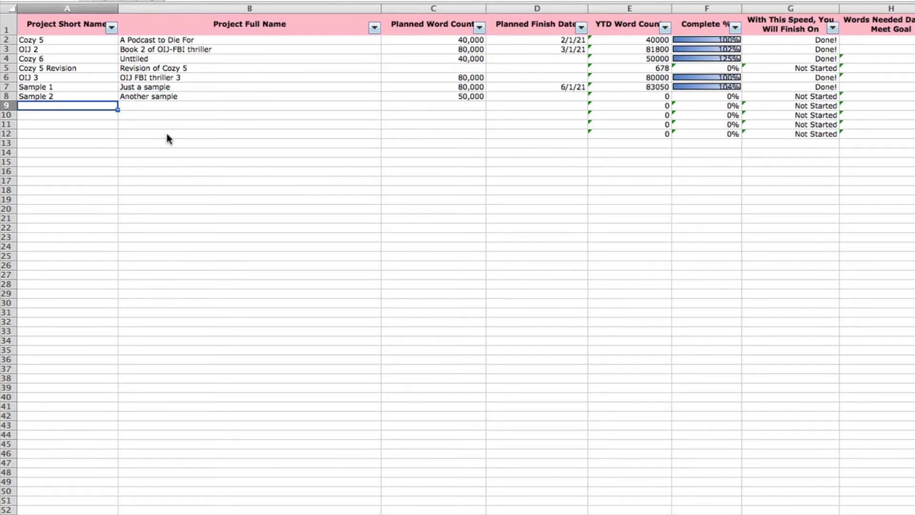
Step: Add a project with short name Sample Revision and full name A sample of revision work in the row below Sample 2
text(Sam)
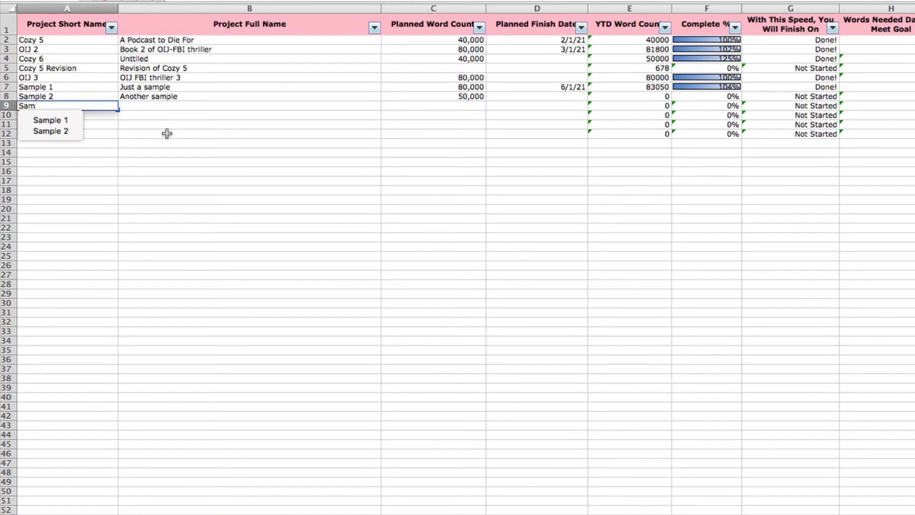
text(ple Re)
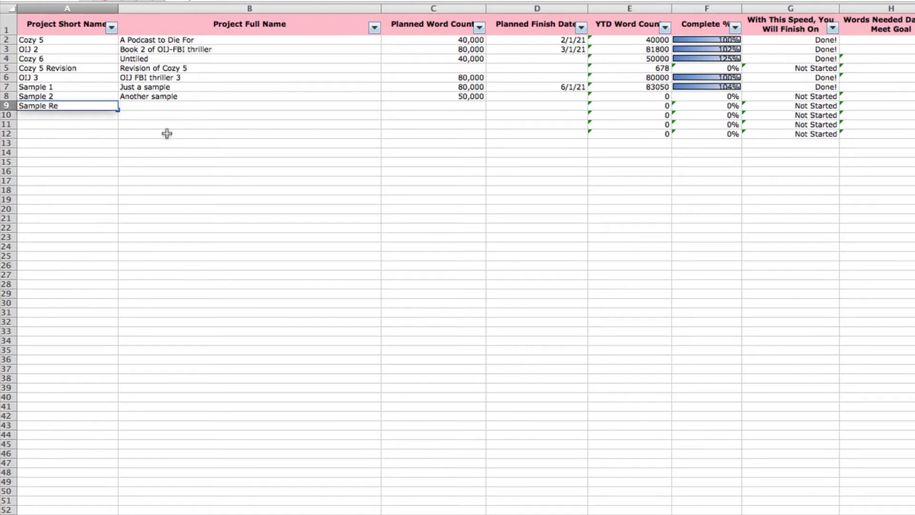
text(vision)
key(Tab)
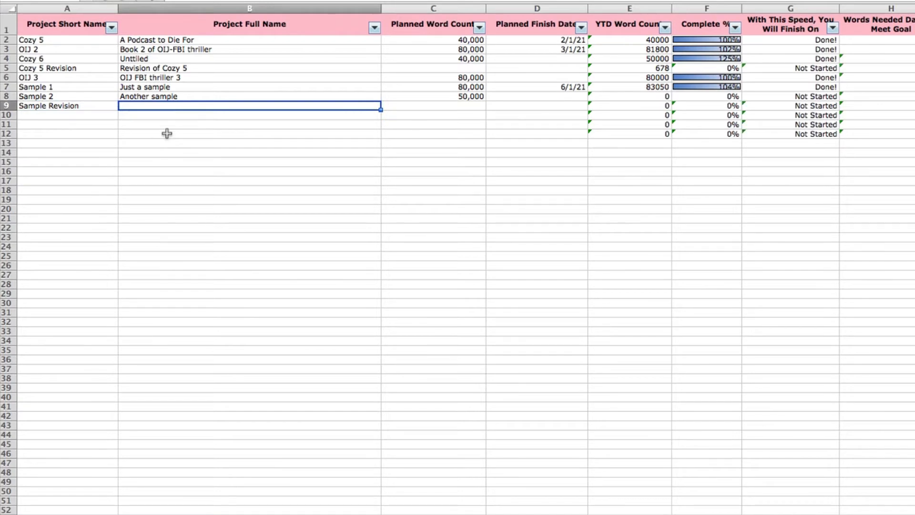
text(A small)
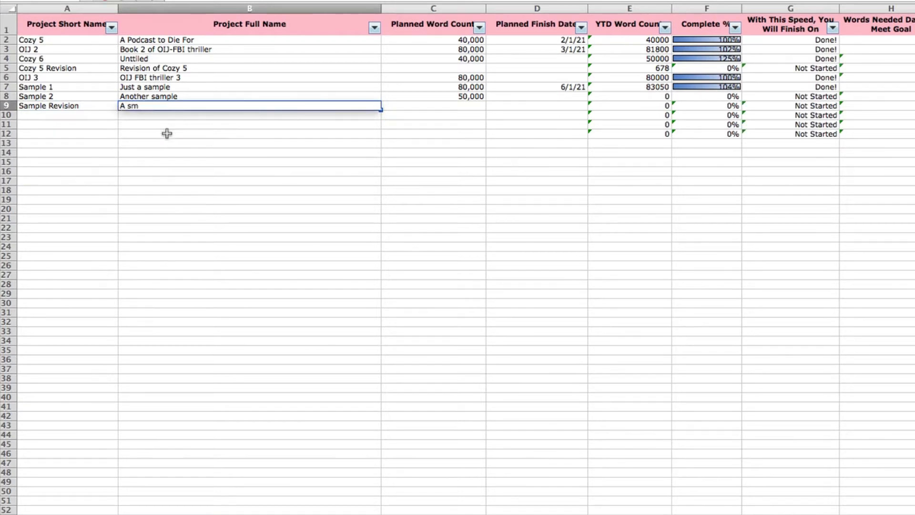
key(BackSpace)
key(BackSpace)
key(BackSpace)
key(BackSpace)
text(ample of revision work)
key(Return)
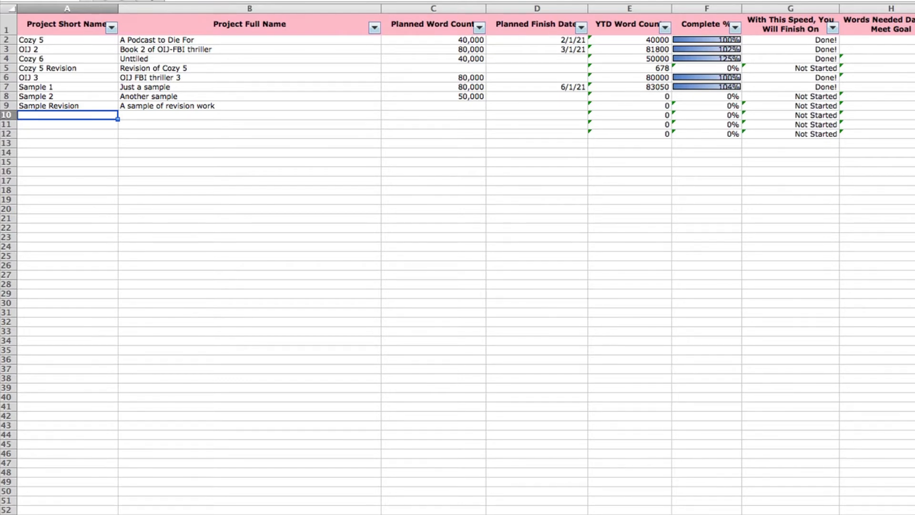
Step: In the June sheet, choose Sample Revision as the Project 1 worked on for 06/01/21
click(381, 514)
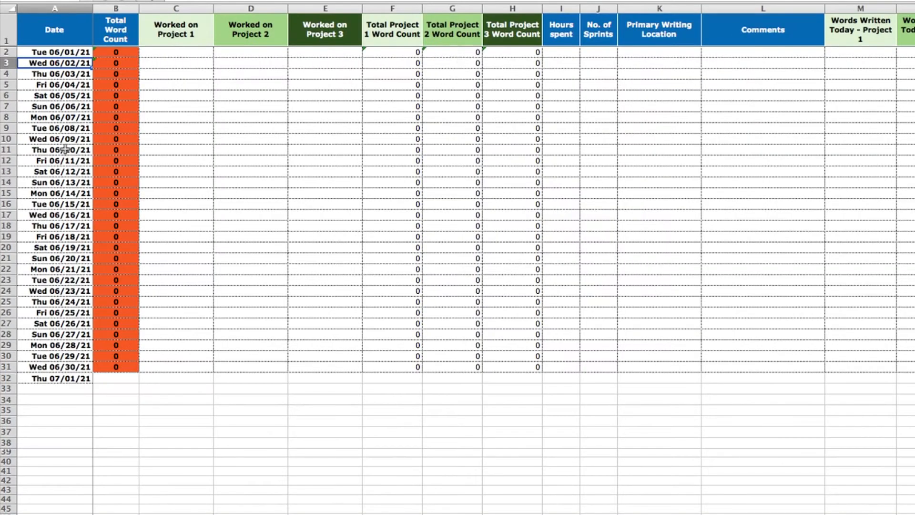
click(163, 56)
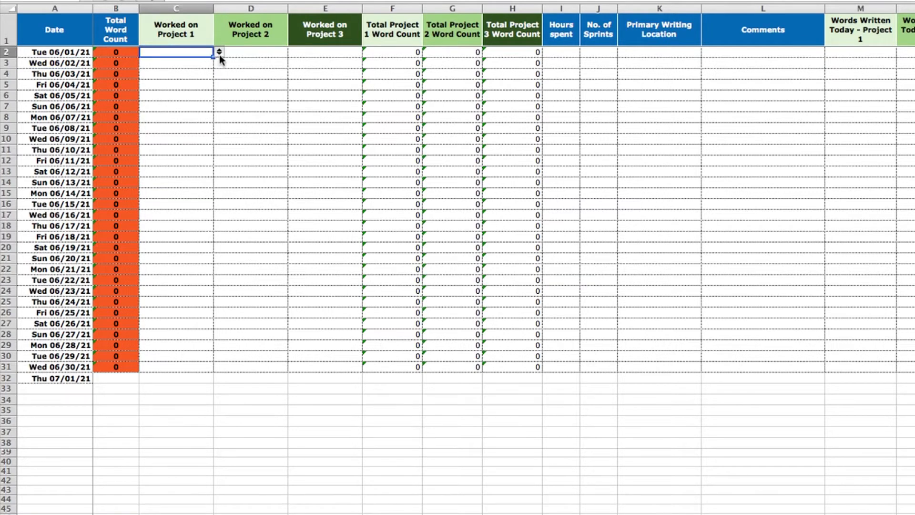
click(219, 54)
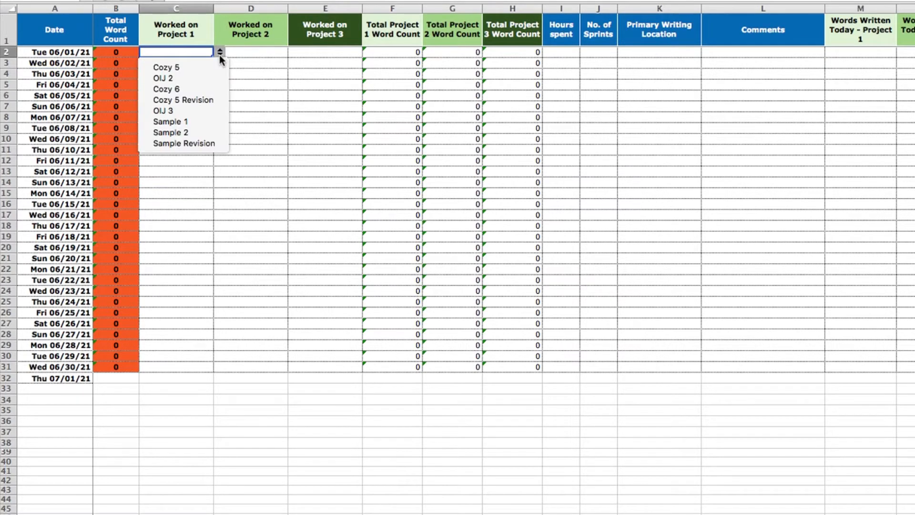
click(205, 144)
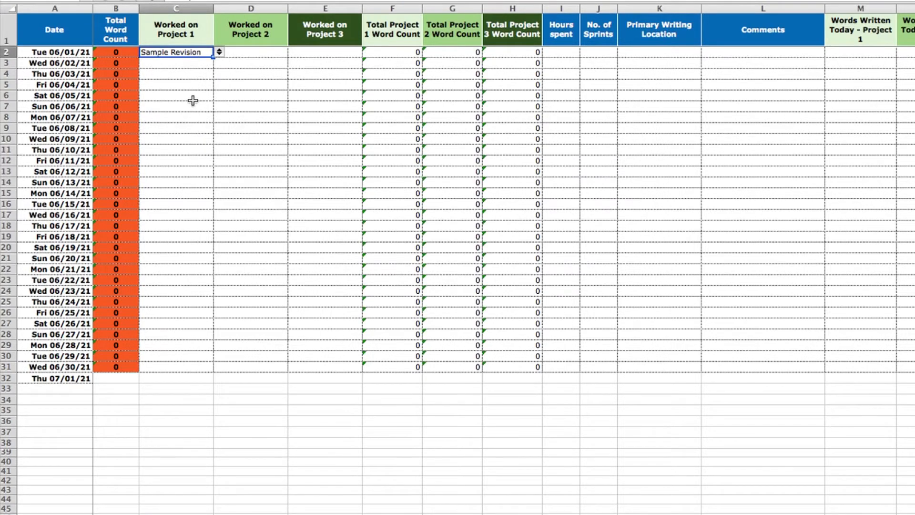
Step: Record 500 words written for Project 1 on 06/01/21 and check the Project Overview
key(Tab)
key(Tab)
key(Tab)
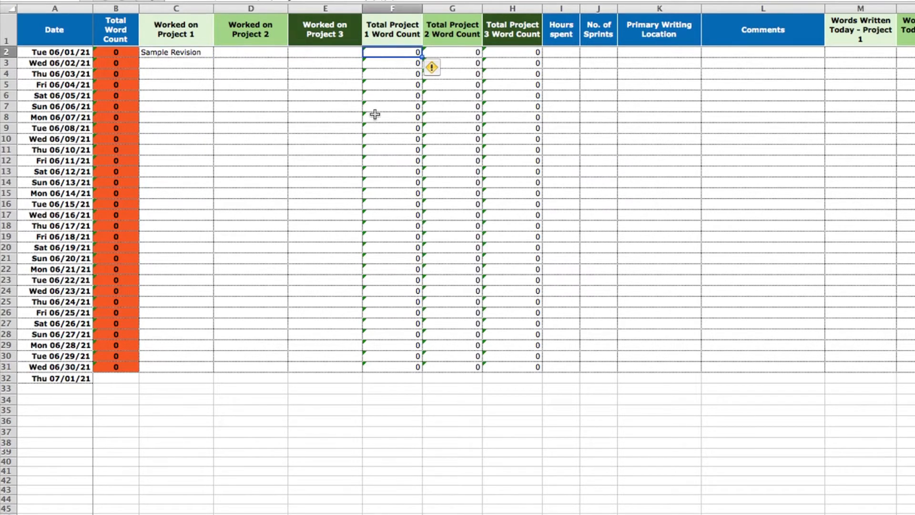
key(Tab)
key(Tab)
key(Tab)
key(Tab)
key(Tab)
key(Tab)
key(Tab)
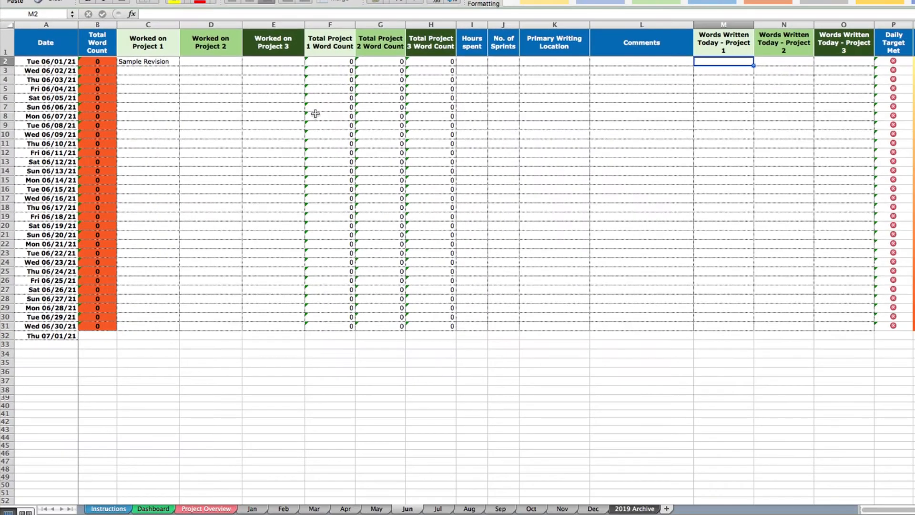
text(500)
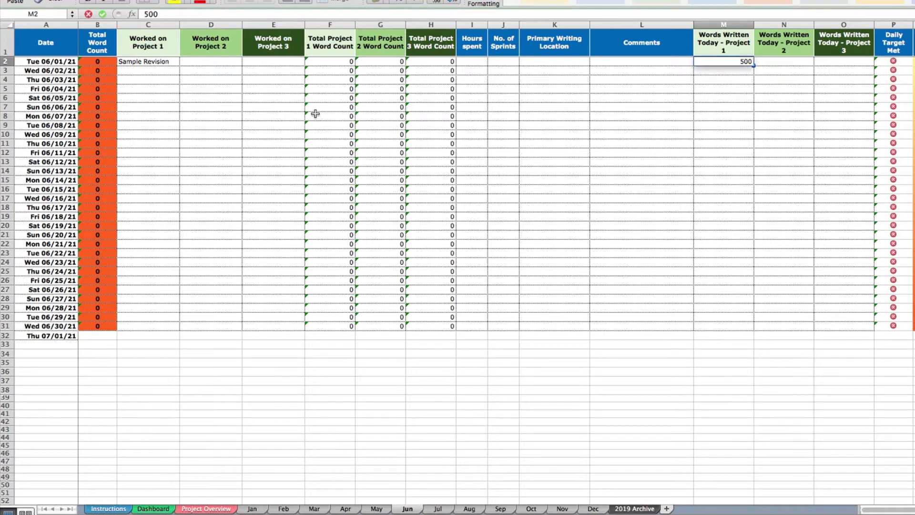
key(Return)
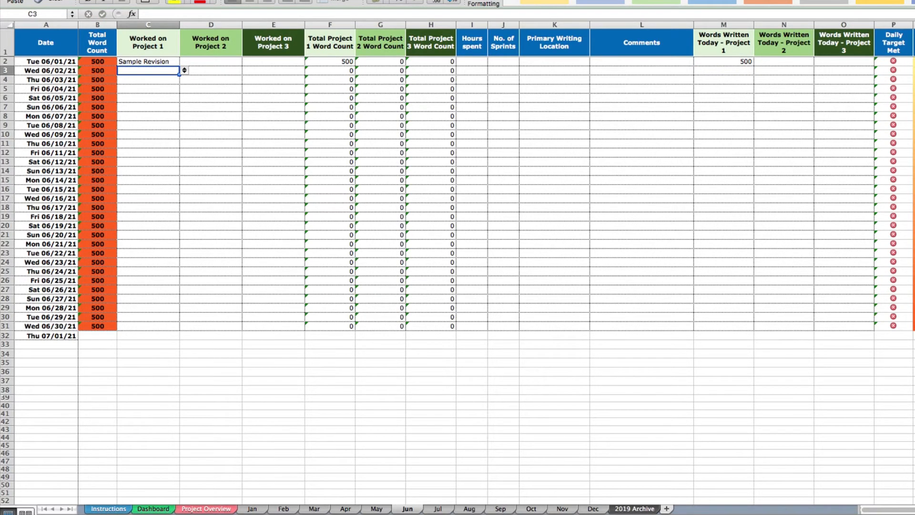
click(205, 508)
click(406, 508)
Step: Choose Sample 2 as the Project 2 worked on for 06/01/21
click(205, 62)
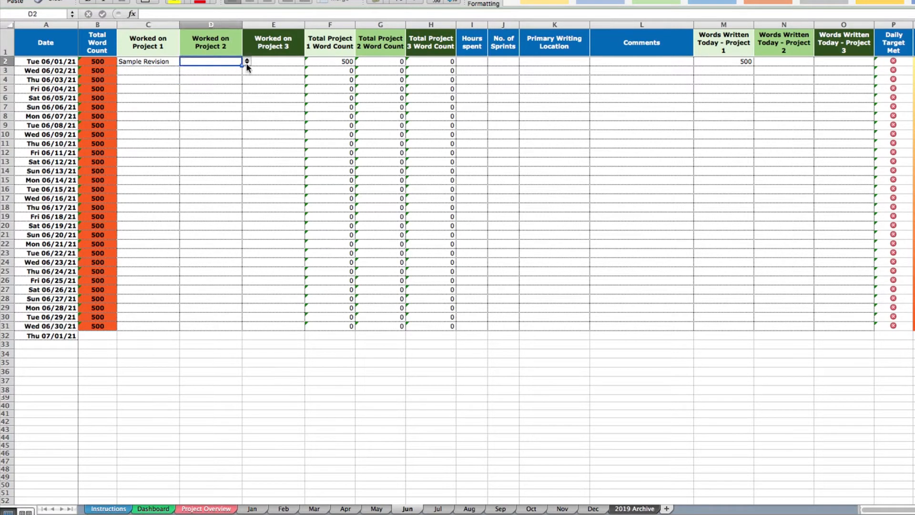
click(247, 61)
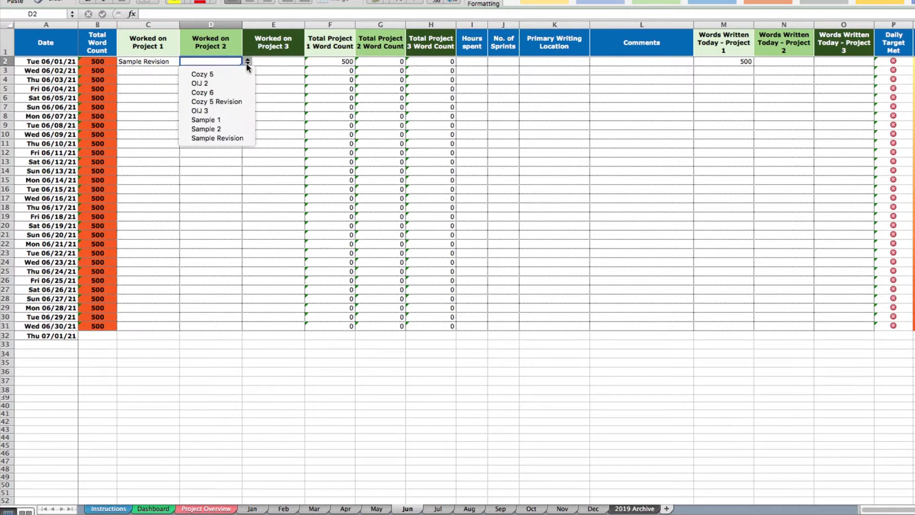
click(224, 130)
Step: Record 2000 words written for Project 2 on 06/01/21
key(Tab)
key(Tab)
key(Tab)
key(Tab)
key(Tab)
key(Tab)
key(Tab)
key(Tab)
key(Tab)
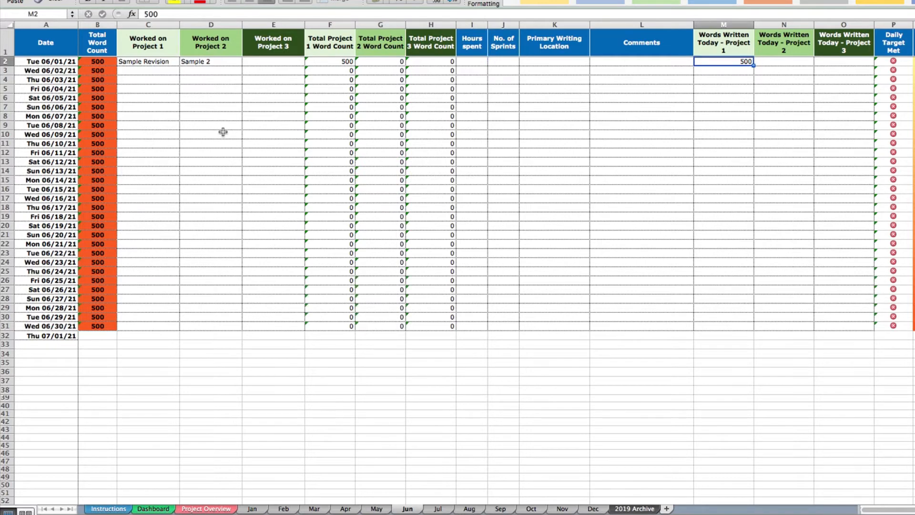
key(Tab)
text(2000)
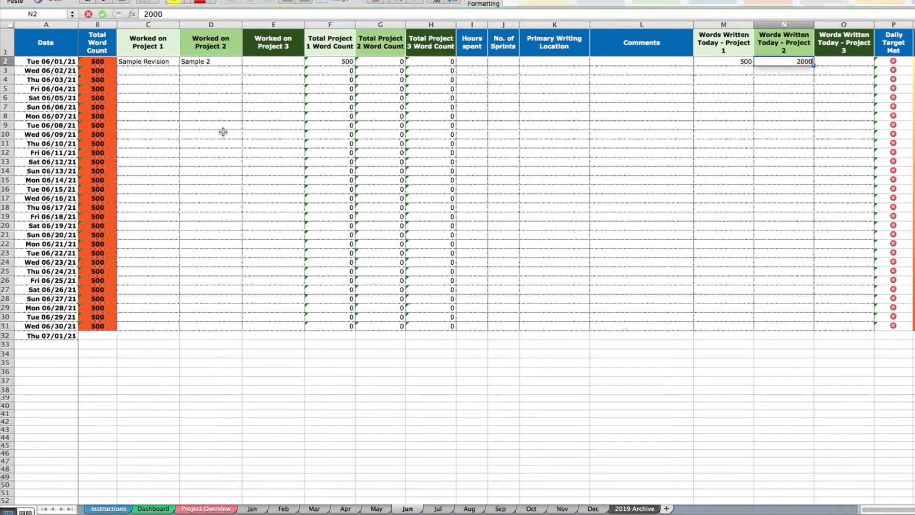
key(Return)
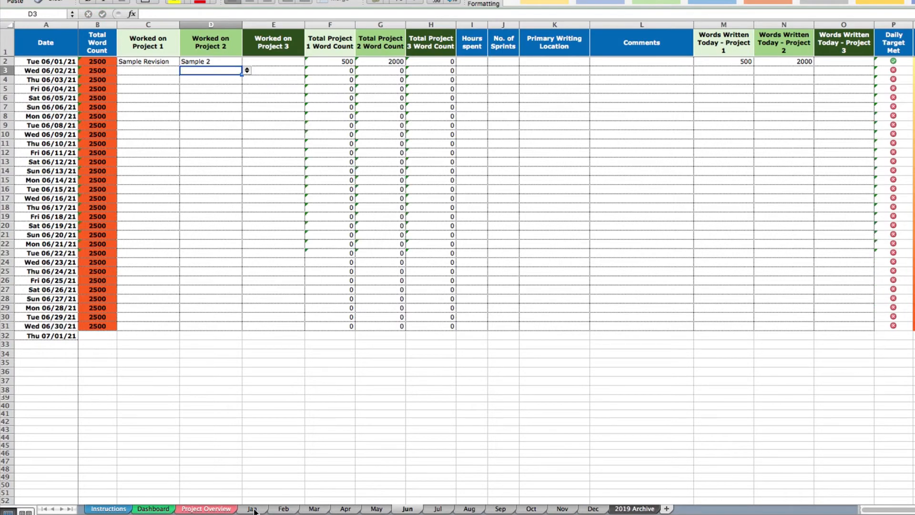
Step: Check Sample 2's Complete % and projected finish date in the Project Overview
click(210, 509)
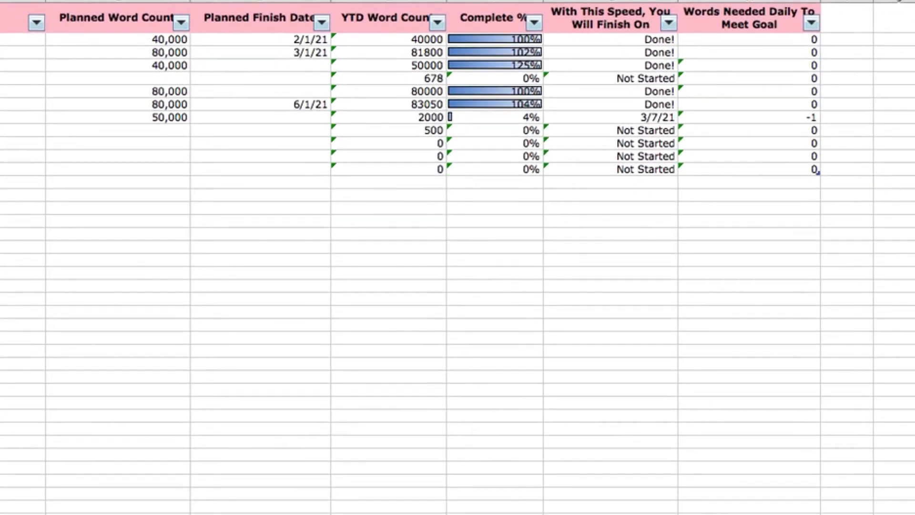
key(Right)
key(Right)
key(Right)
key(Right)
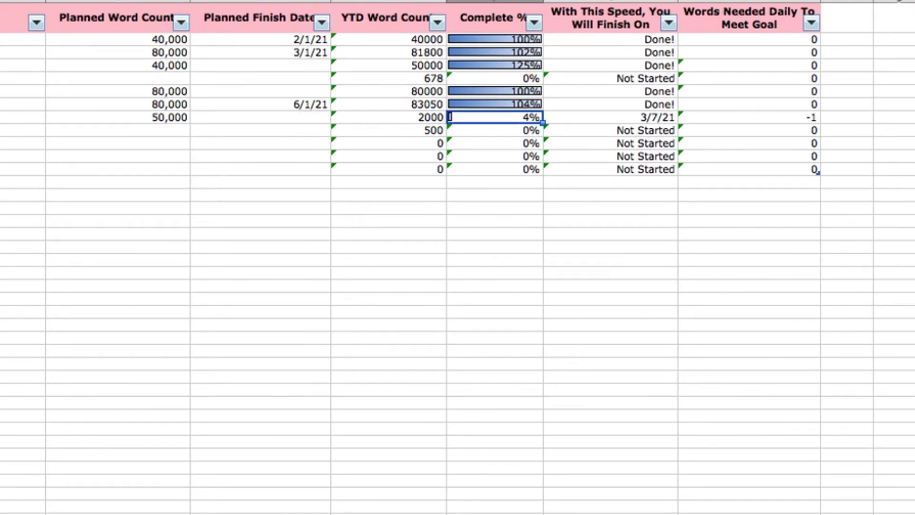
key(Right)
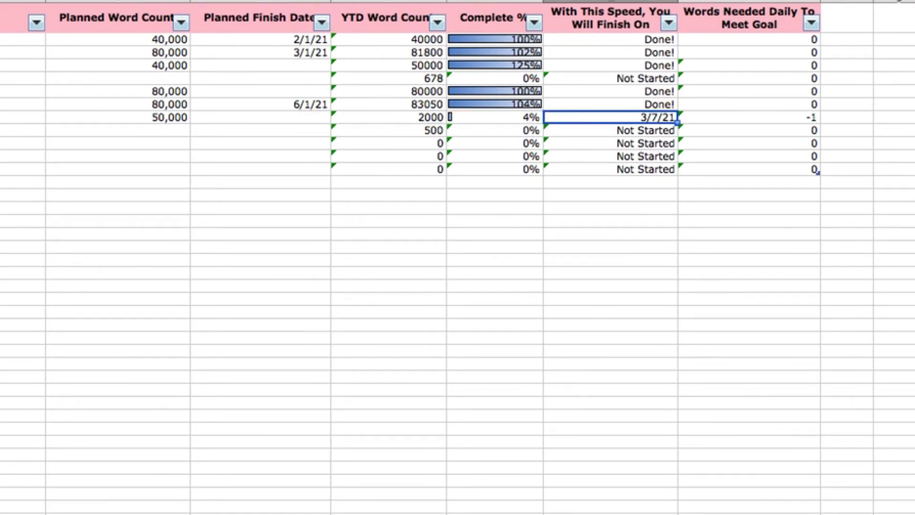
key(Left)
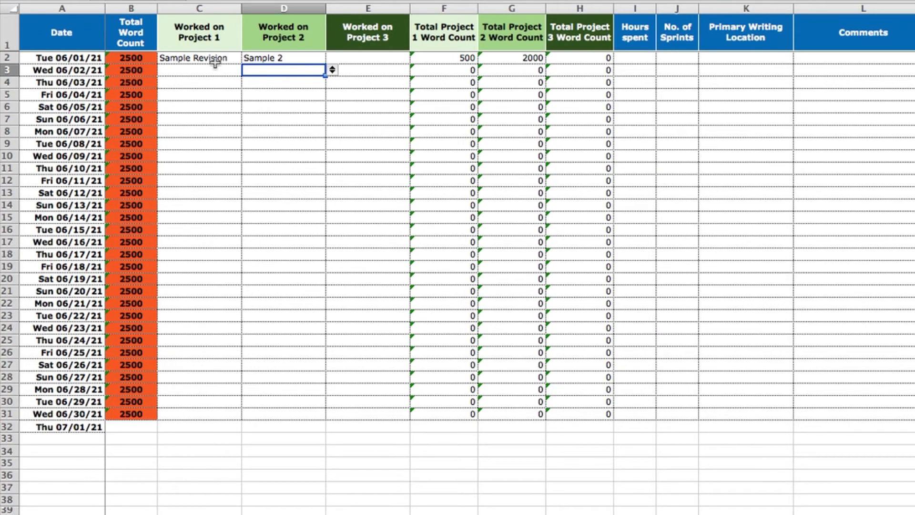
Step: In the June sheet, choose Sample 2 as the Project 1 worked on for 06/02/21
click(378, 60)
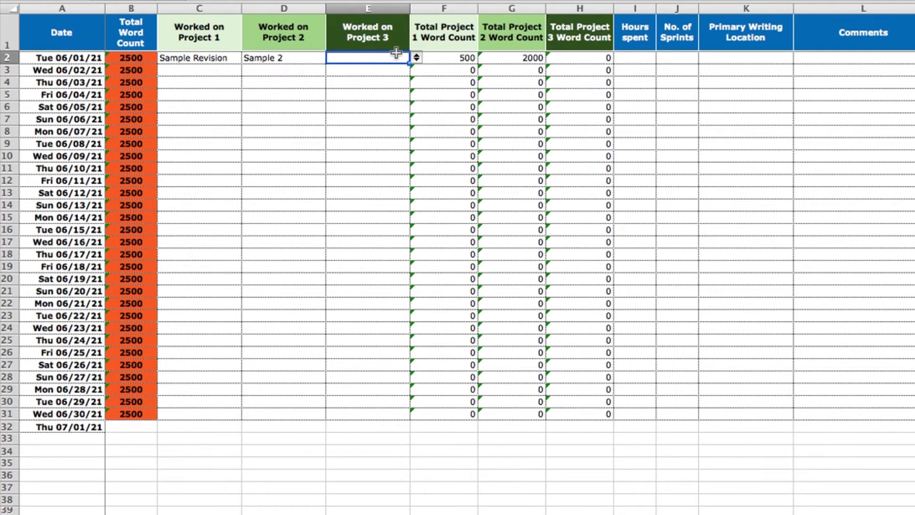
click(191, 65)
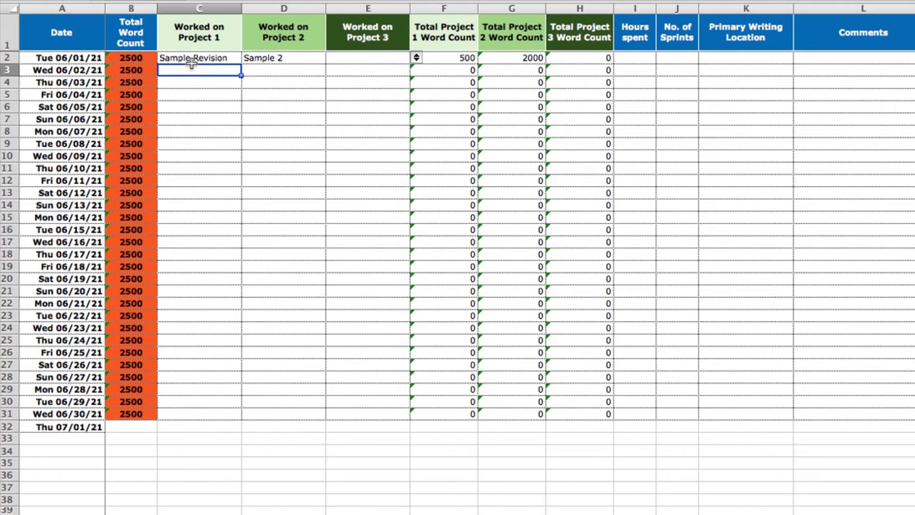
click(248, 69)
click(214, 165)
Step: Record 2000 words written for Project 1 on 06/02/21
key(Right)
key(Right)
key(Right)
key(Right)
key(Right)
key(Right)
key(Right)
key(Right)
key(Right)
key(Right)
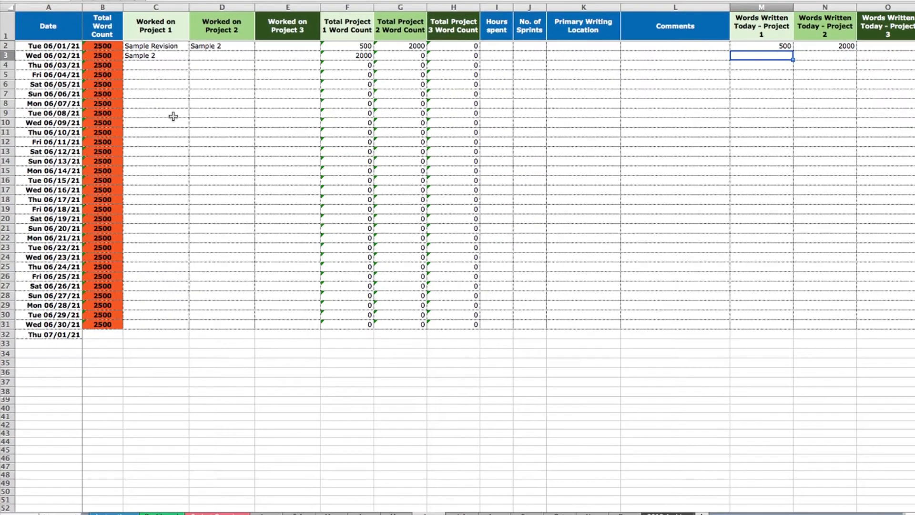
text(2000)
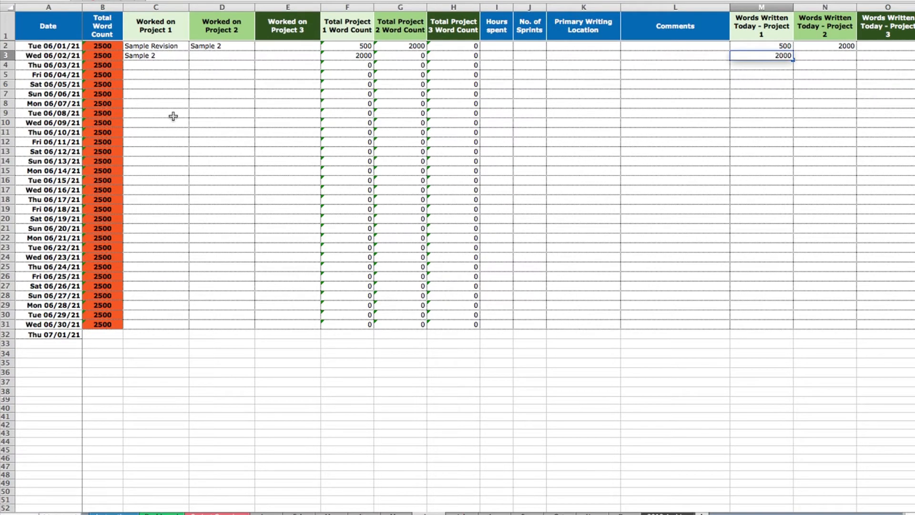
key(Return)
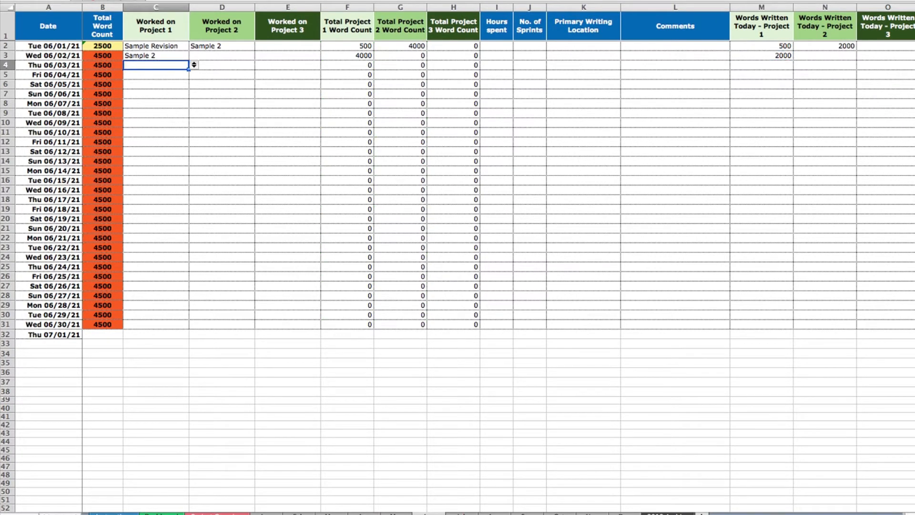
Step: Copy the Sample 2 entry of 06/02/21 into the Worked on Project 1 cells for 06/03/21 through 06/30/21
click(147, 55)
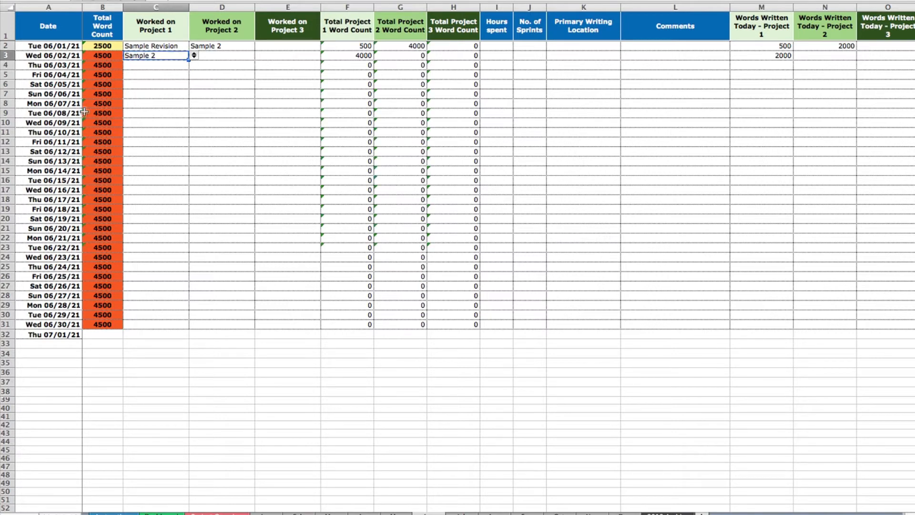
click(155, 70)
drag(154, 70, 176, 324)
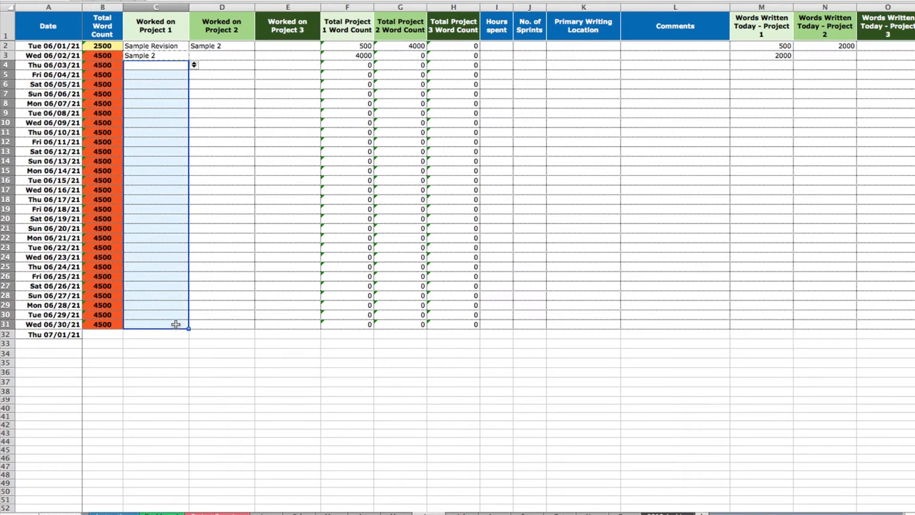
text(Sample 2 Sample 2 Sample 2 Sample 2 Sample 2 Sample 2 Sample 2 Sample 2 Sample 2 Sample 2 Sample 2 Sample 2 Sample 2 Sample 2 Sample 2 Sample 2 Sample 2 Sample 2 Sample 2 Sample 2 Sample 2 Sample 2 Sample 2 Sample 2 Sample 2 Sample 2 Sample 2 Sample 2)
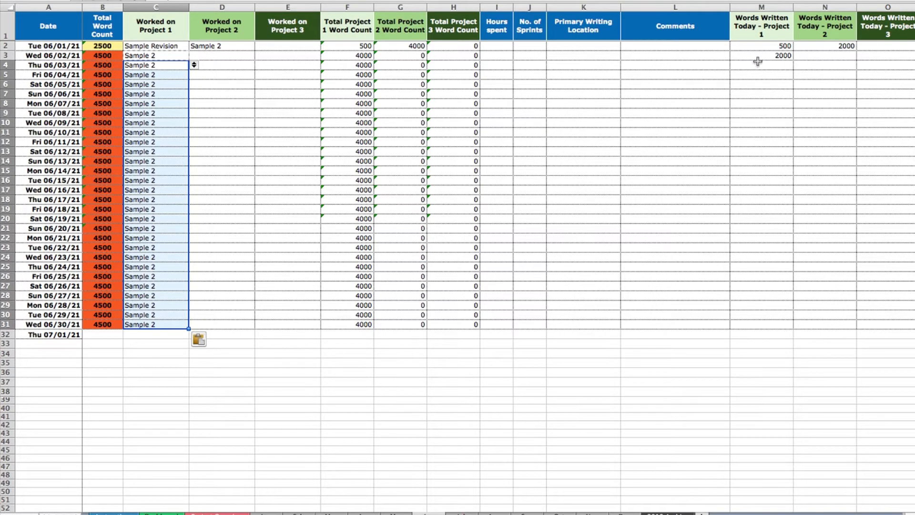
Step: Copy the 2000 words of 06/02/21 into Project 1's daily words for 06/03/21 through 06/30/21, and check June's average and performance
click(772, 56)
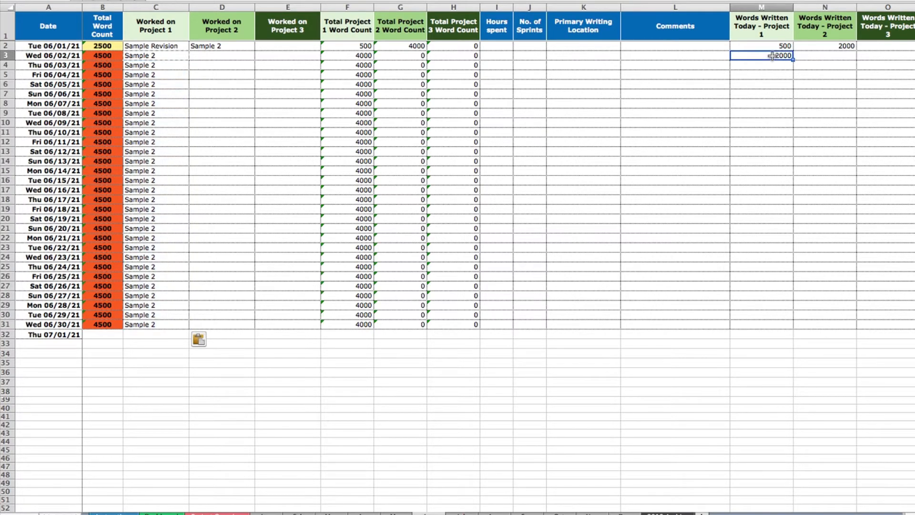
key(super+c)
drag(772, 65, 767, 325)
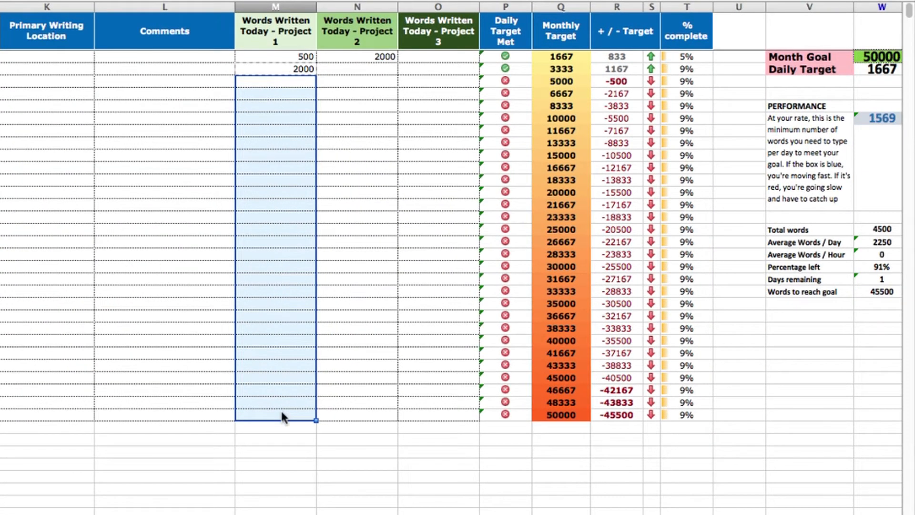
key(super+v)
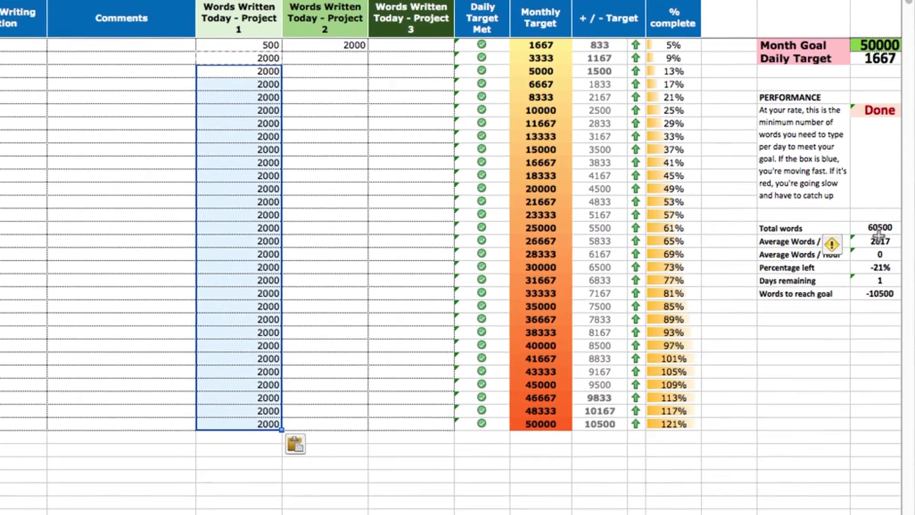
click(881, 241)
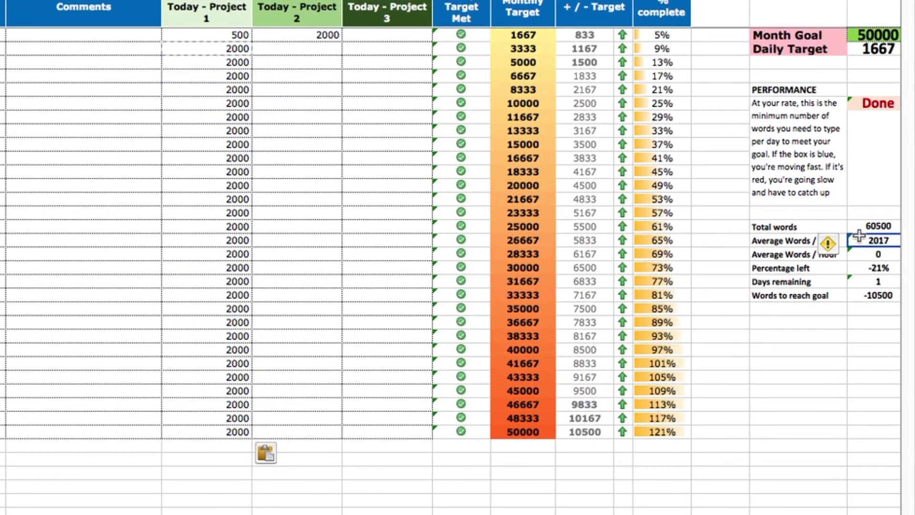
click(883, 102)
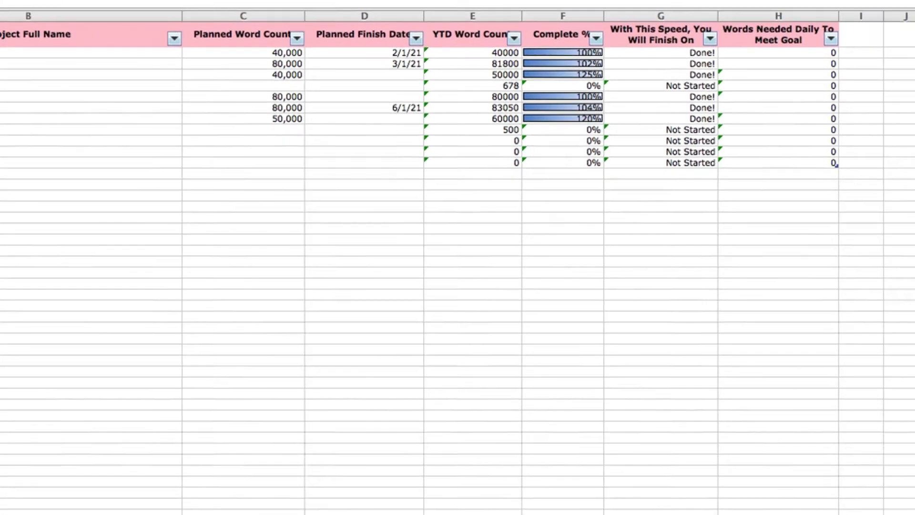
Step: Add a project with short name Sample 3, full name 3rd Sample and planned word count 50,000 to the Project Overview
text(Sample 3)
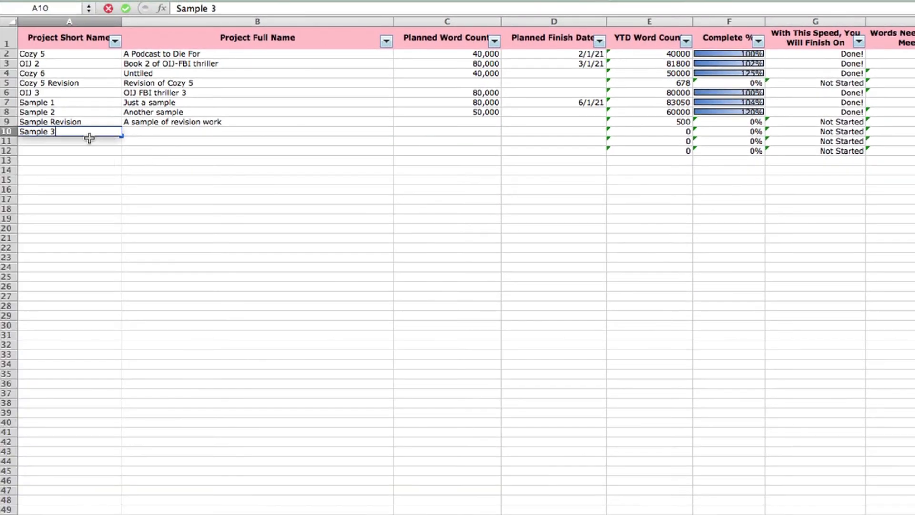
key(Tab)
text(3)
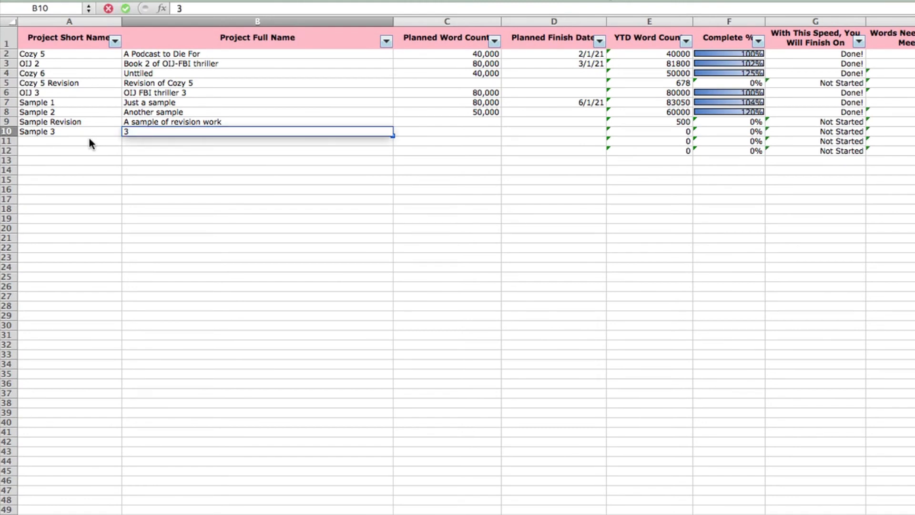
text(rd Sampl)
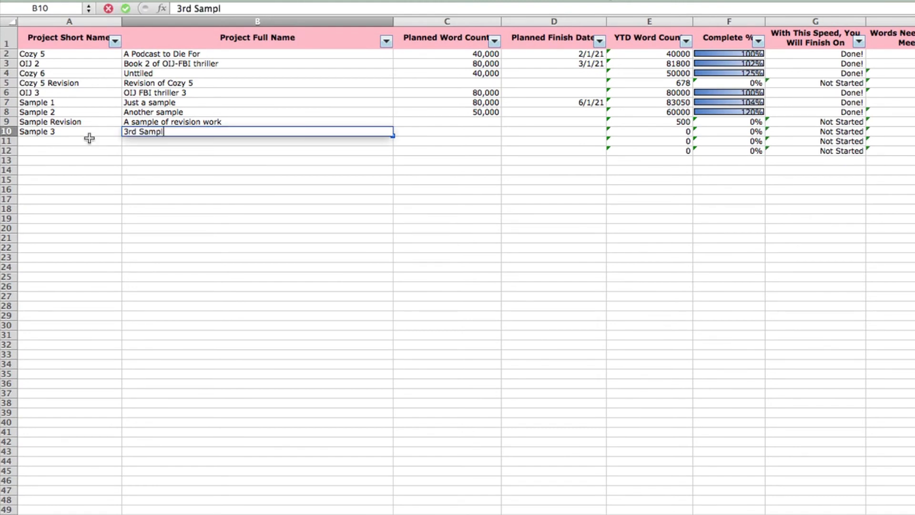
text(e)
key(Tab)
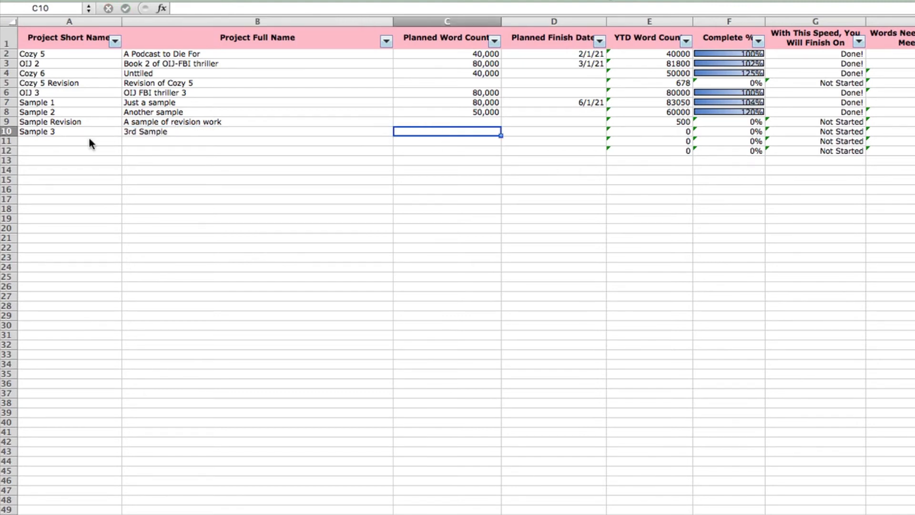
text(50)
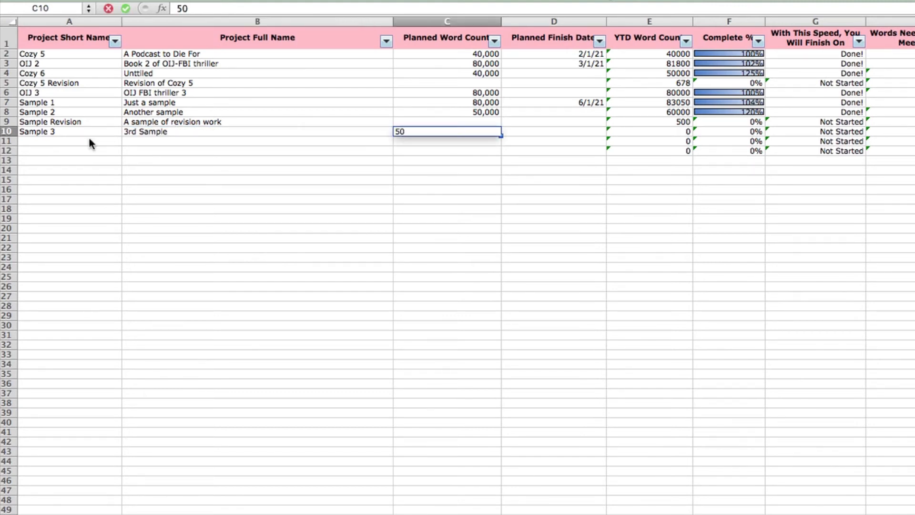
text(,000)
key(Return)
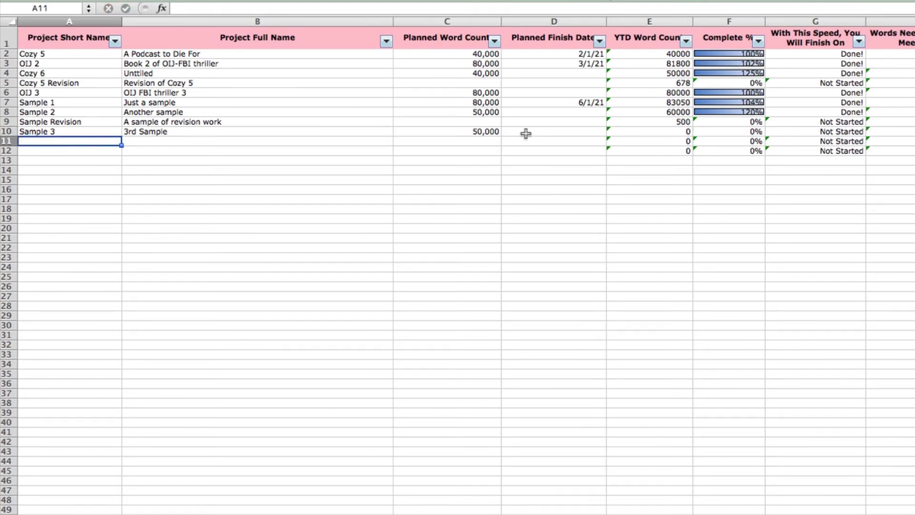
click(477, 133)
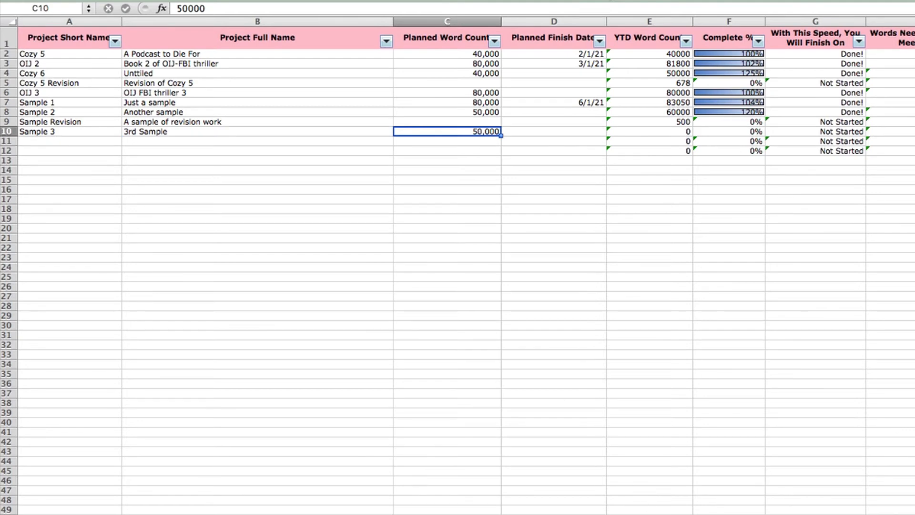
Step: In the July sheet, copy the 1000 words of 07/01/21 into Project 1's daily words for 07/02/21 through 07/31/21
click(248, 514)
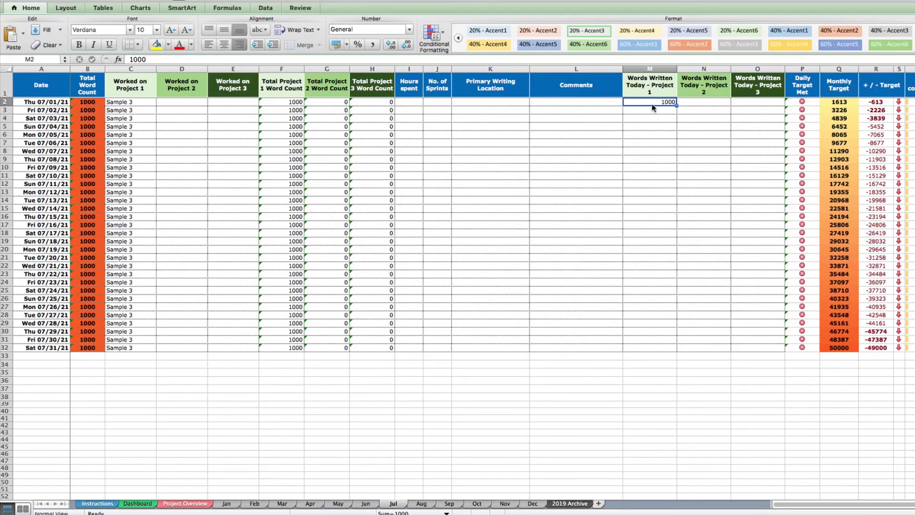
drag(645, 111, 668, 345)
key(super+v)
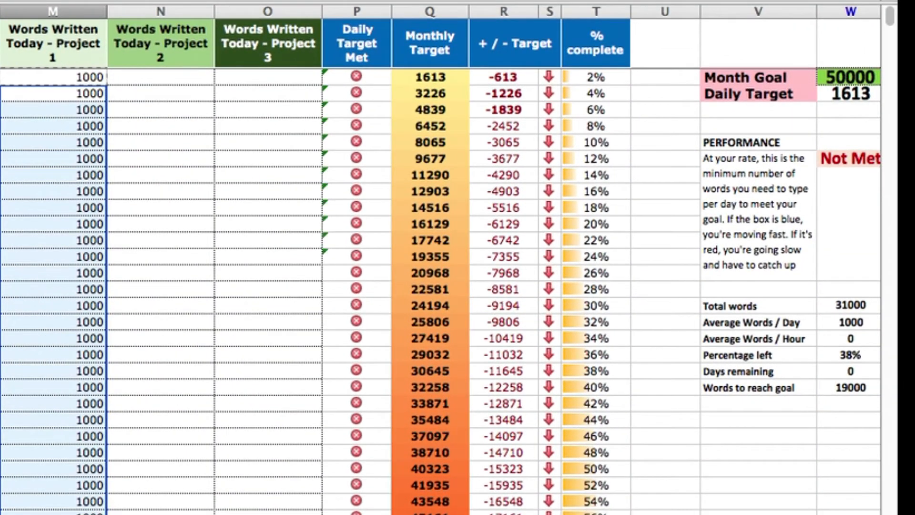
Step: Review July's performance result, total words and words to reach goal against the month goal
scroll(457, 286, right, 5)
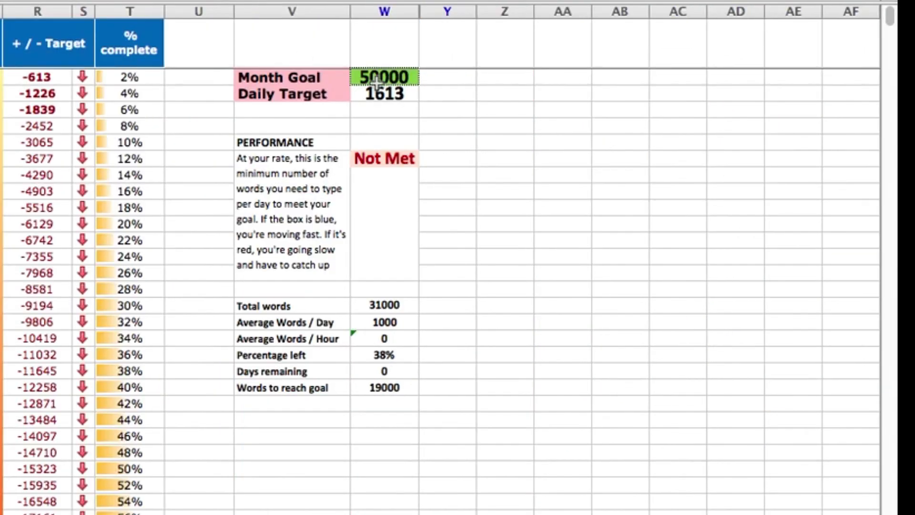
click(377, 181)
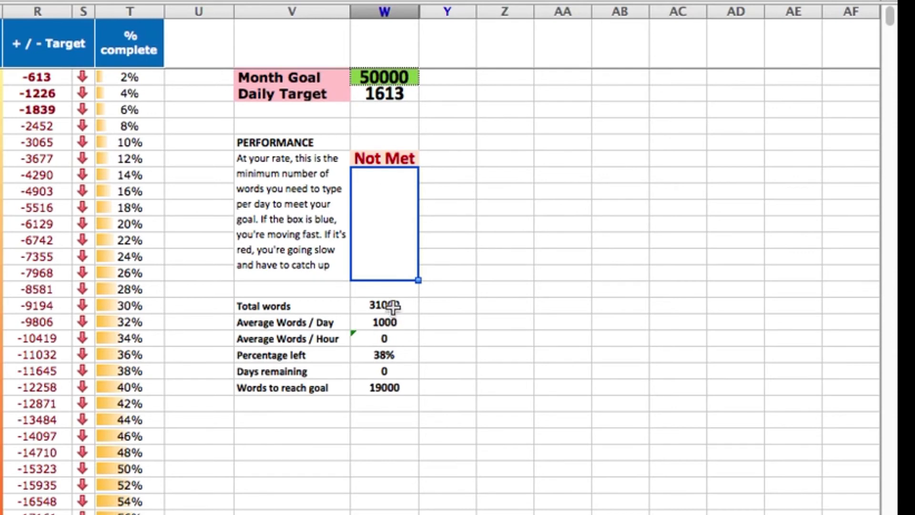
click(399, 306)
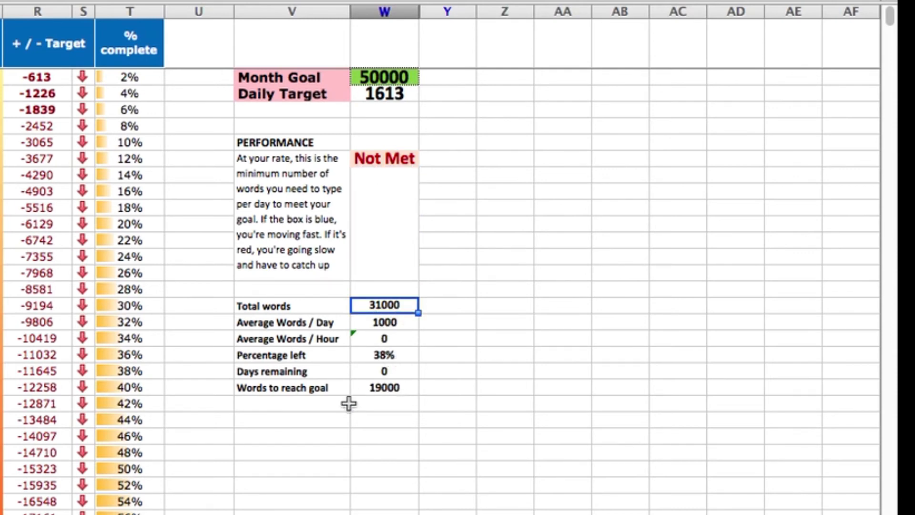
click(370, 389)
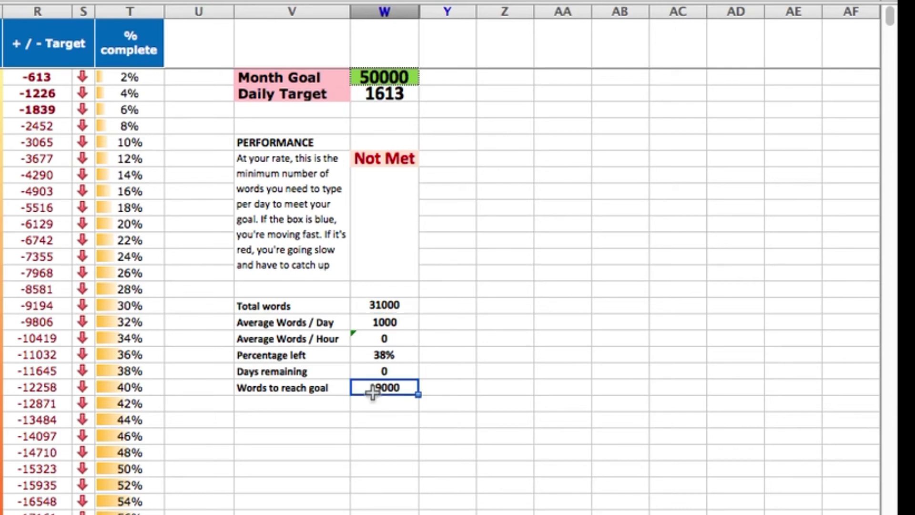
click(398, 162)
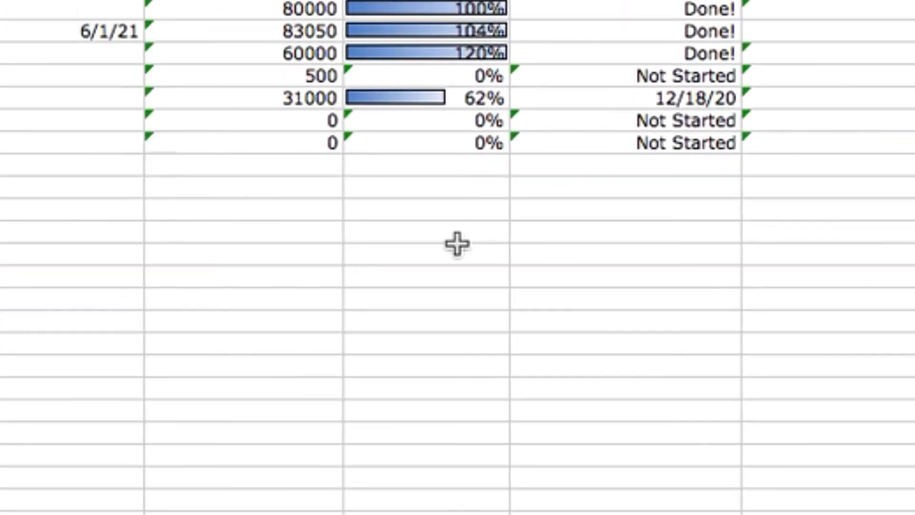
Step: Check Sample 3's Complete % and YTD word count in the Project Overview
click(422, 97)
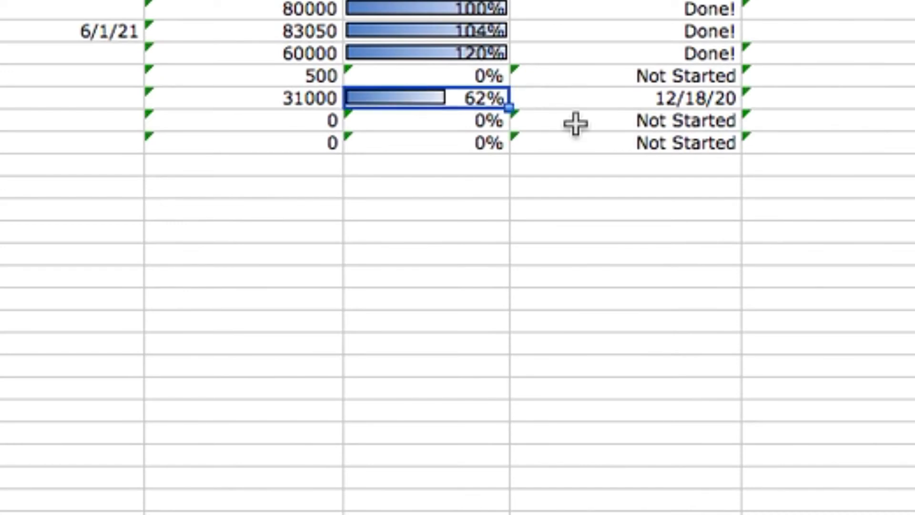
click(281, 114)
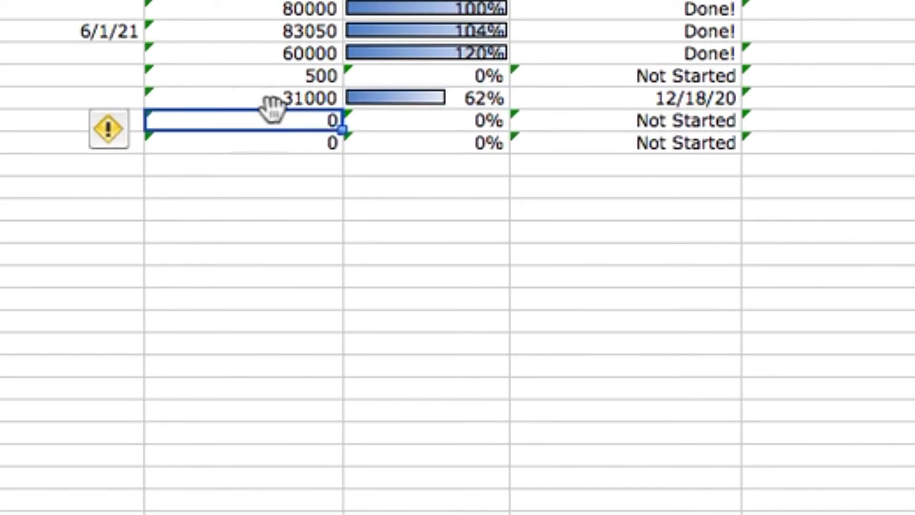
click(275, 103)
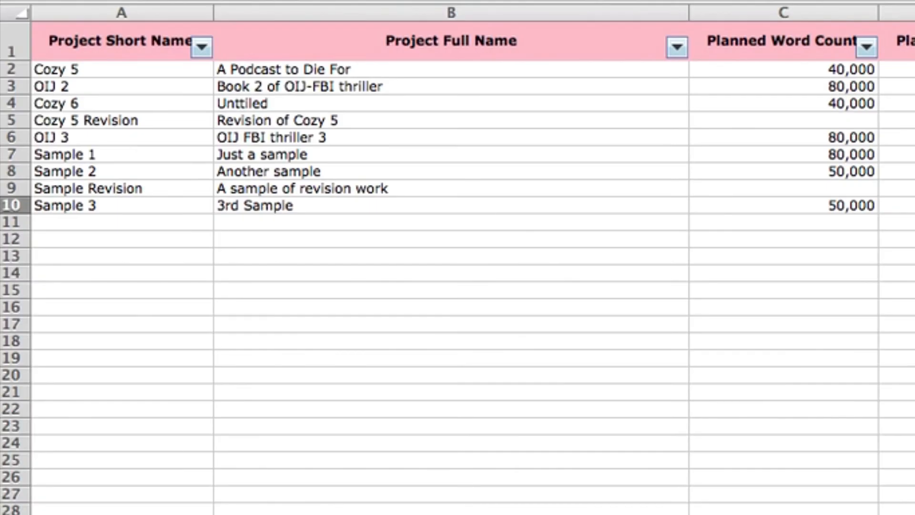
Step: In the August sheet, choose Sample 3 as the Project 1 worked on for 08/01/21
key(ctrl+Page_Down)
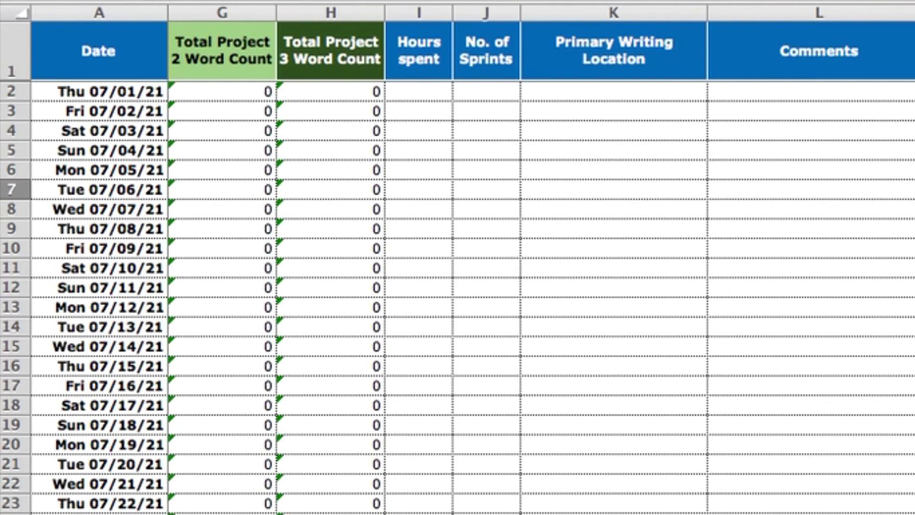
scroll(541, 286, left, 5)
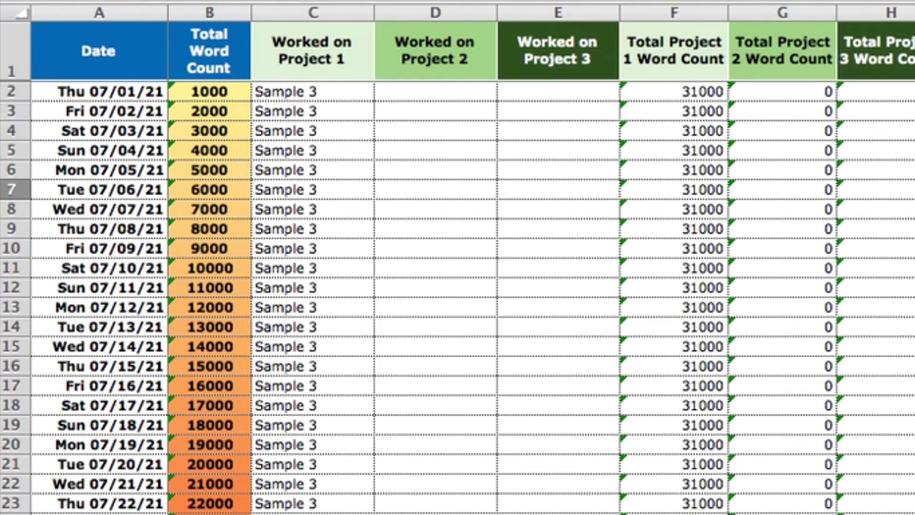
key(ctrl+Page_Down)
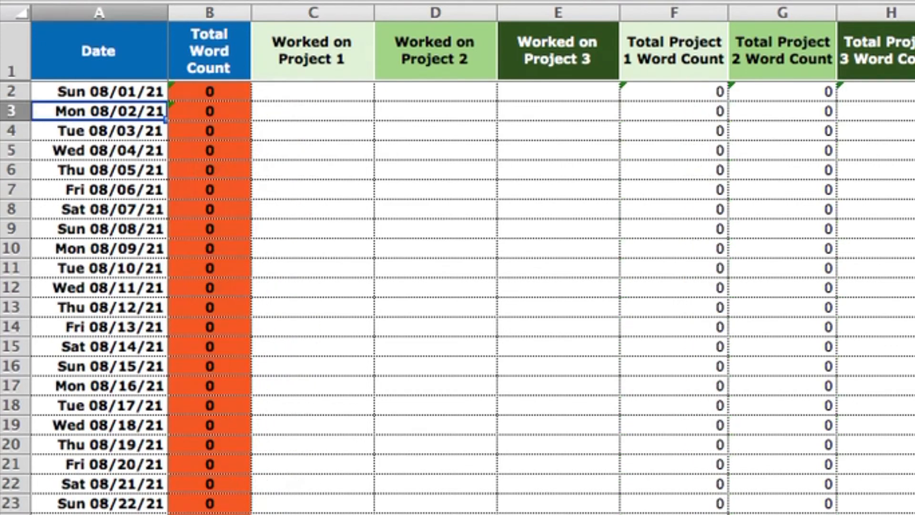
click(300, 92)
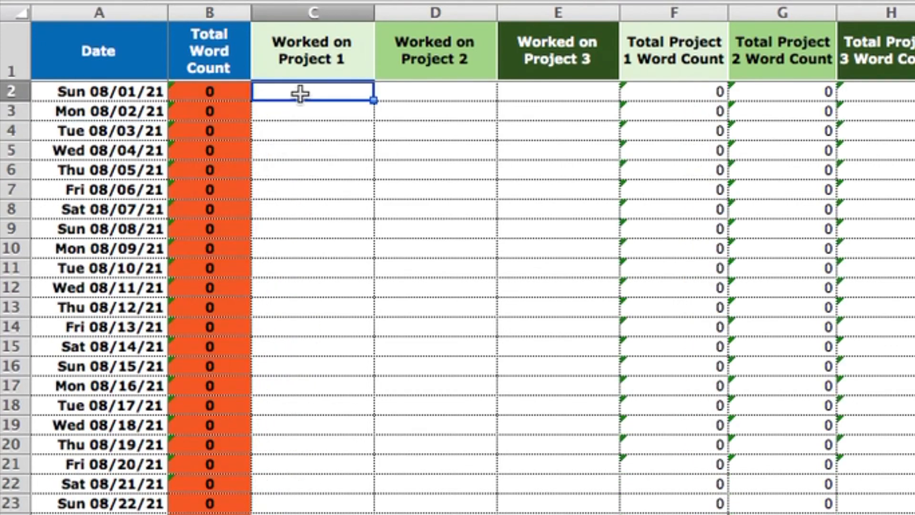
click(384, 91)
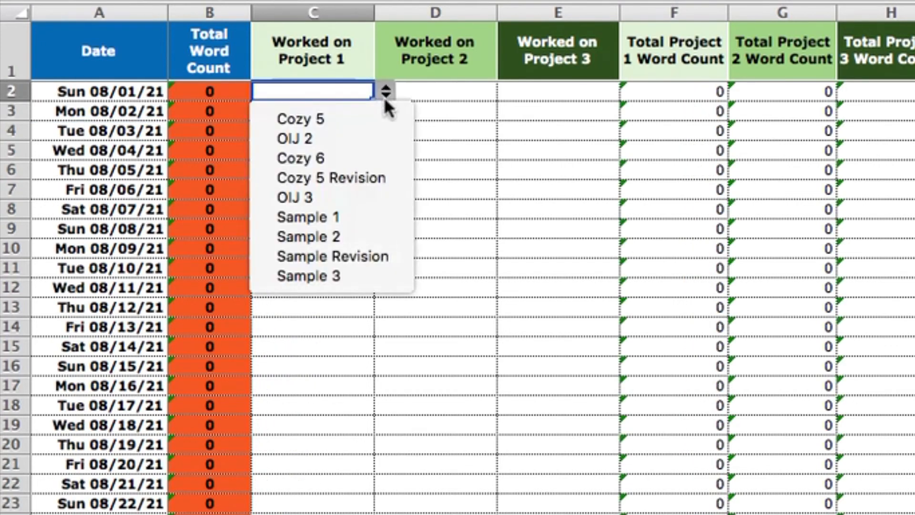
click(354, 274)
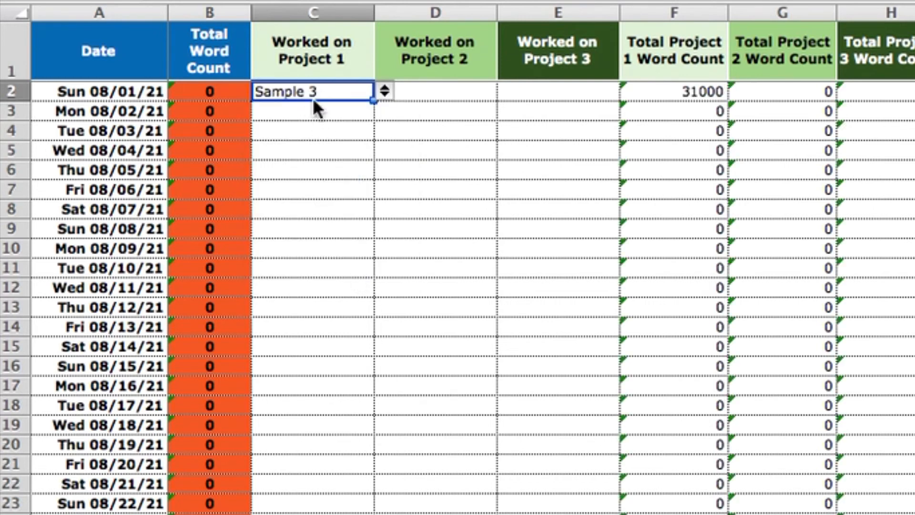
Step: Copy the Sample 3 entry of 08/01/21 into the Worked on Project 1 cells for 08/02/21 through 08/31/21
click(301, 113)
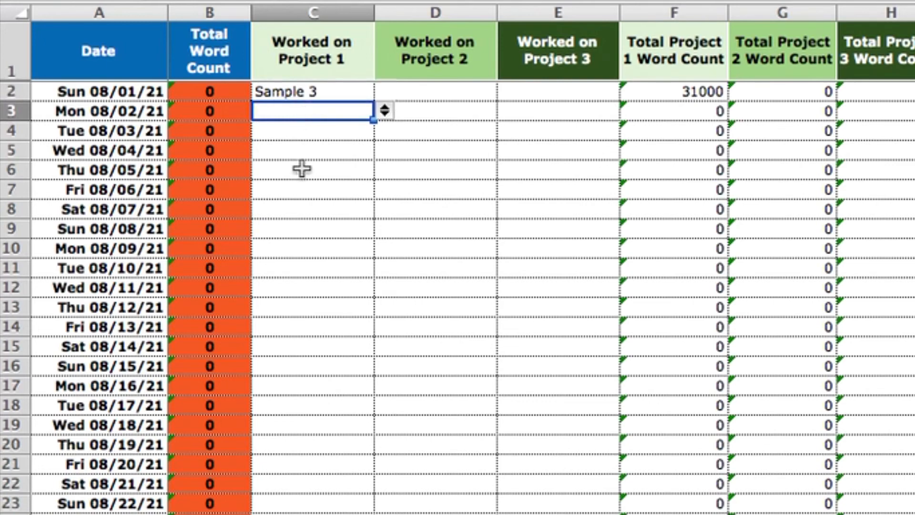
drag(301, 169, 248, 505)
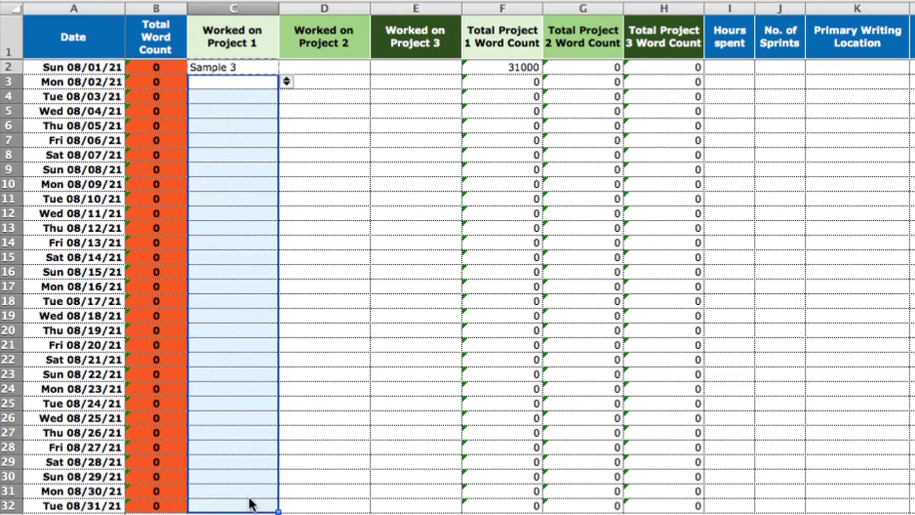
text(Sample 3 Sample 3 Sample 3 Sample 3 Sample 3 Sample 3 Sample 3 Sample 3 Sample 3 Sample 3 Sample 3 Sample 3 Sample 3 Sample 3 Sample 3 Sample 3 Sample 3 Sample 3 Sample 3 Sample 3 Sample 3 Sample 3 Sample 3 Sample 3 Sample 3 Sample 3 Sample 3 Sample 3 Sample 3 Sample 3)
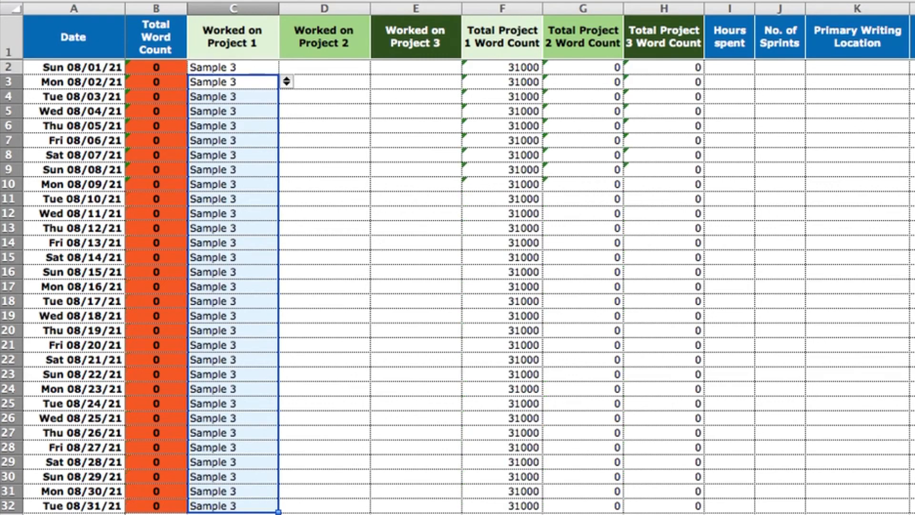
Step: Record 1000 words written for Project 1 on 08/01/21
click(912, 67)
key(Escape)
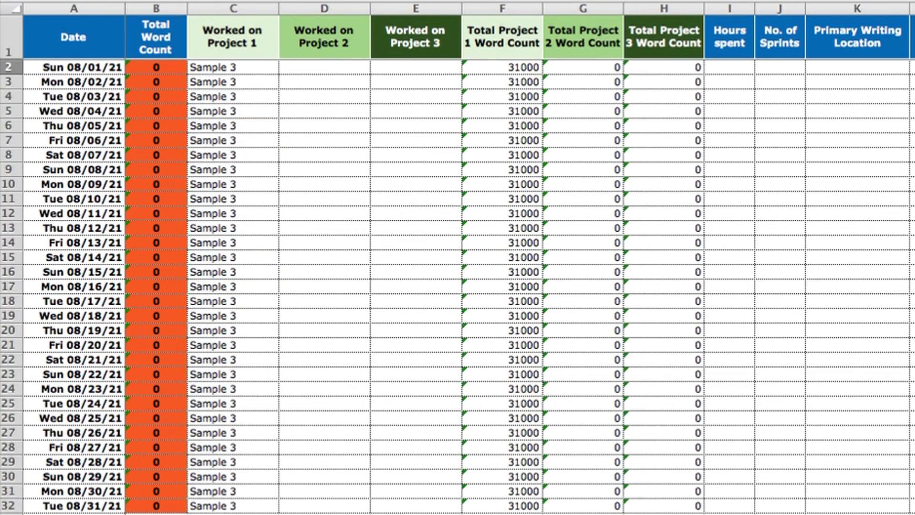
text(1000)
key(Return)
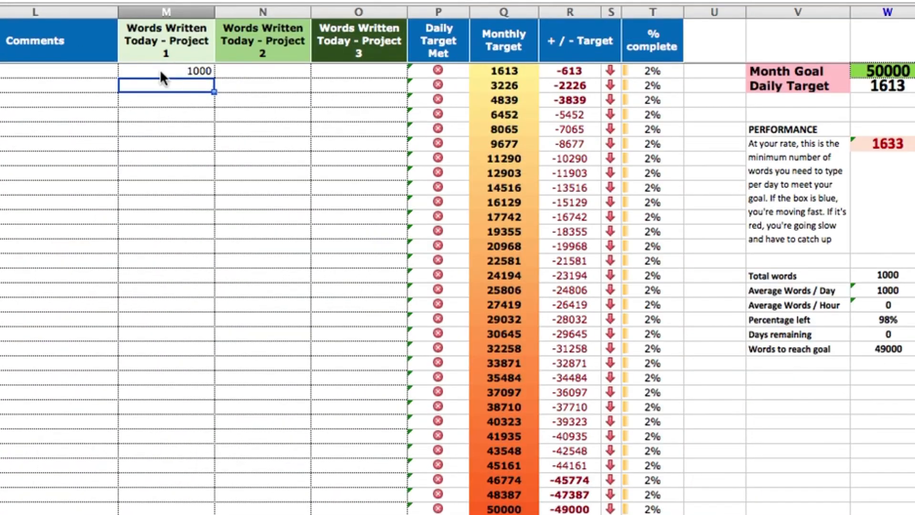
Step: Copy the 1000-word Project 1 entry of 08/01/21 into the Words Written Today cells for 08/02/21 through 08/31/21
click(164, 70)
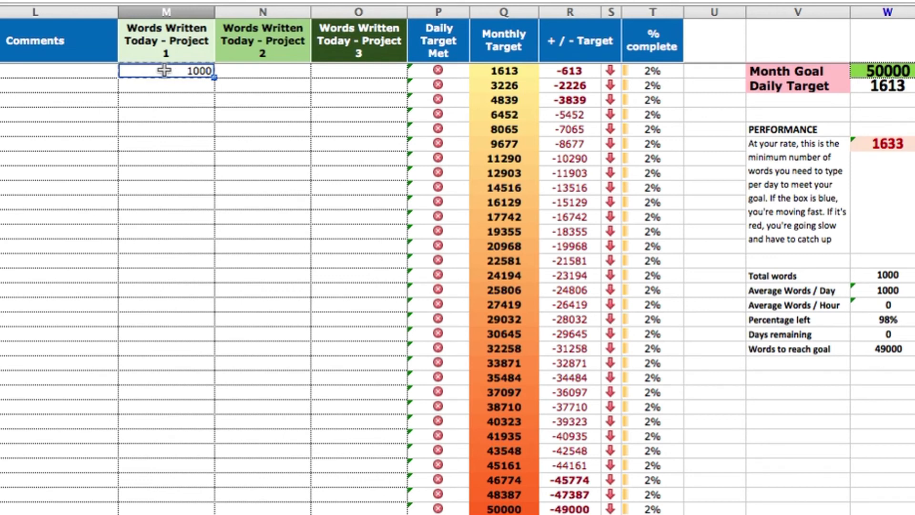
drag(163, 88, 144, 513)
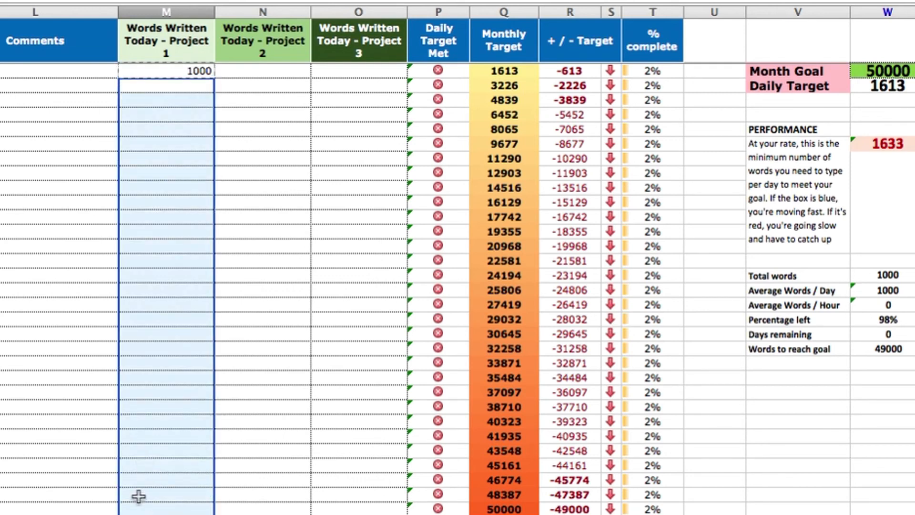
key(super+v)
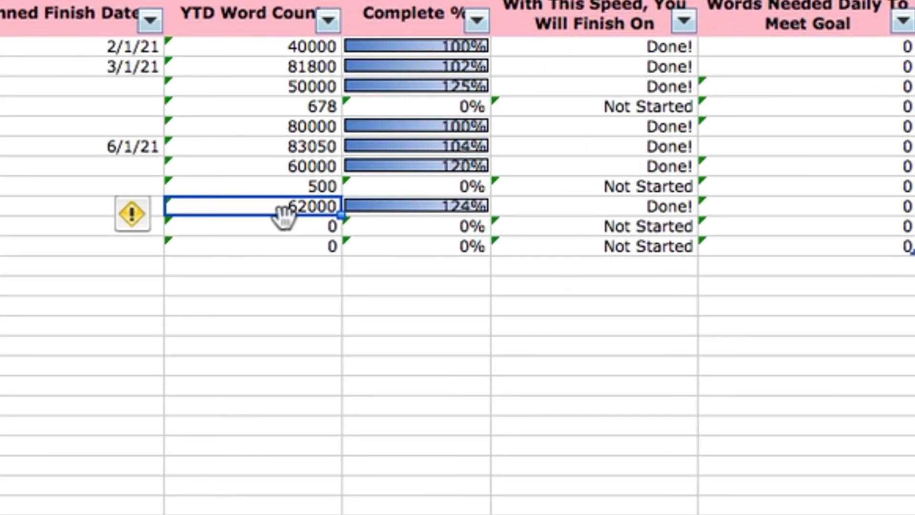
Step: Check Sample 3's YTD word count, Complete % and projected finish in the Project Overview
click(634, 207)
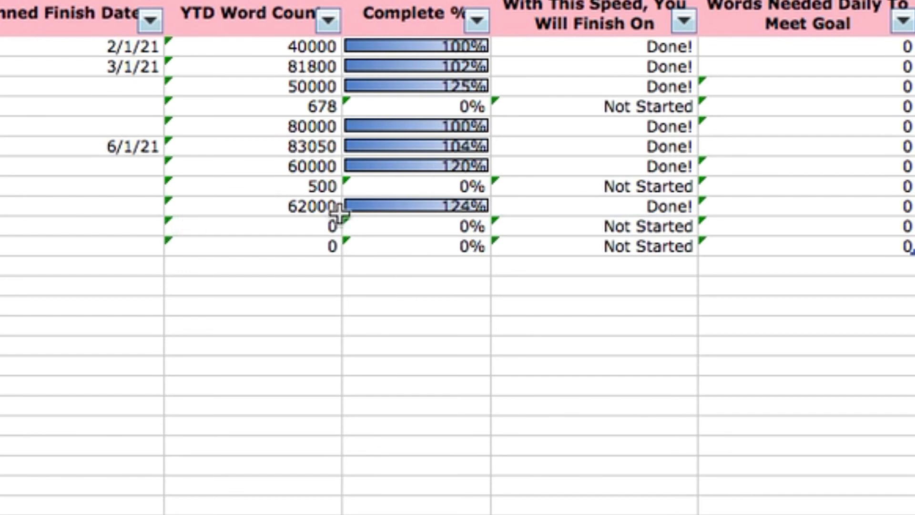
click(313, 205)
click(413, 204)
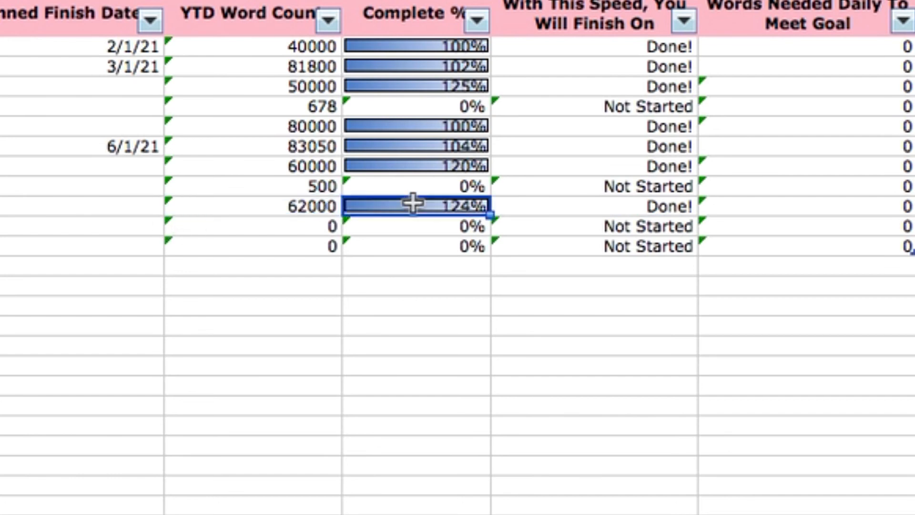
click(615, 205)
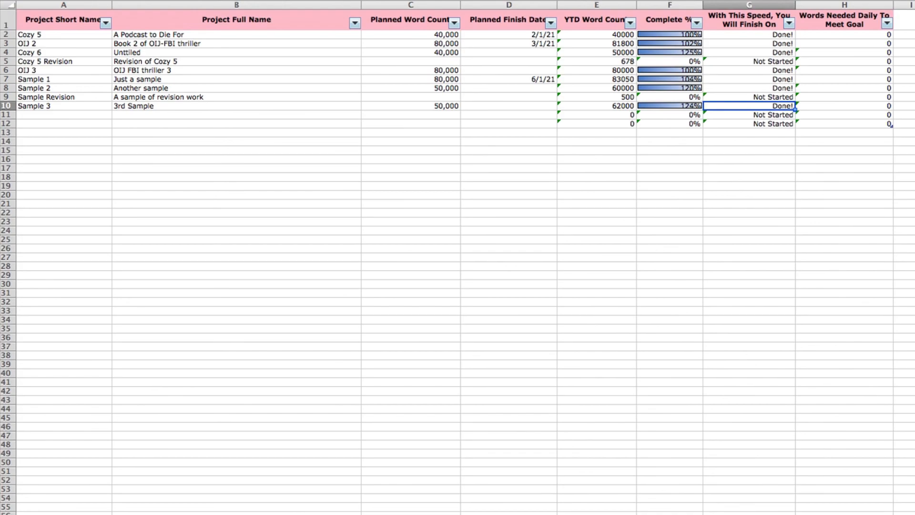
Step: Open the statistics sheet and review the column chart, monthly summary, pie chart and weekly word counts
click(496, 513)
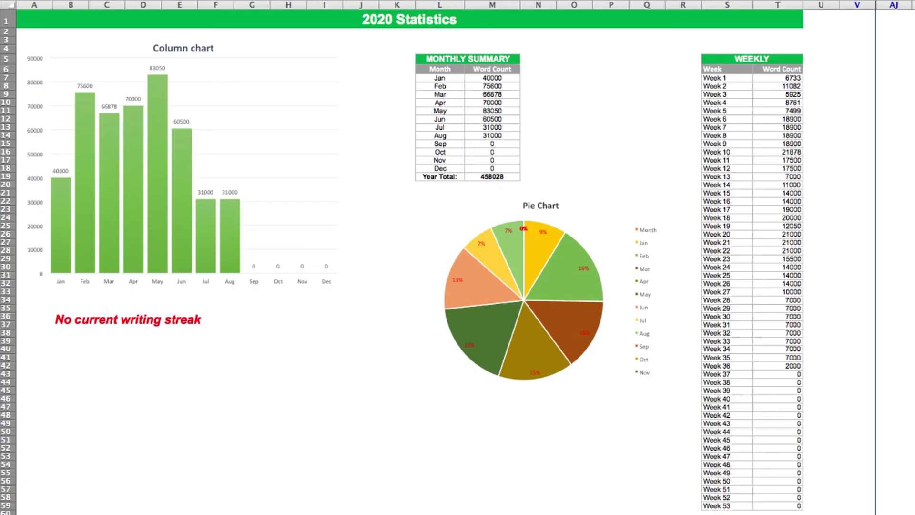
mouse_move(546, 348)
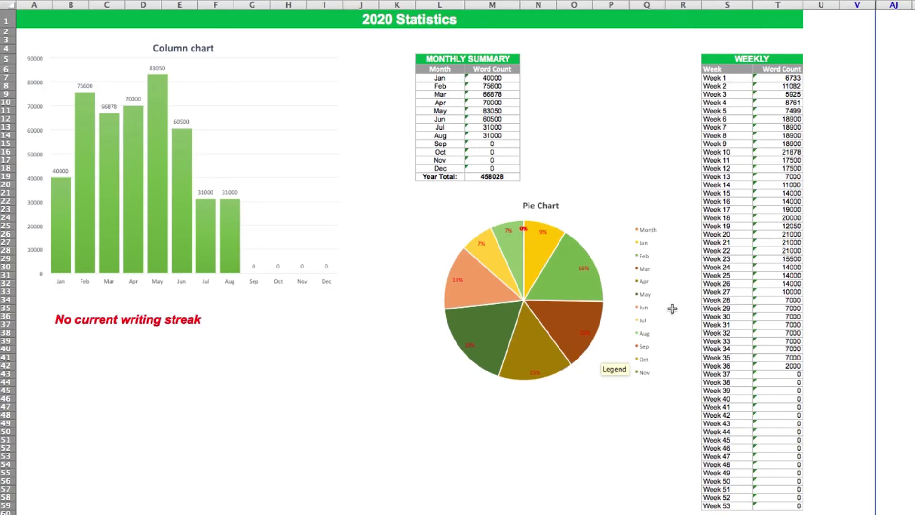